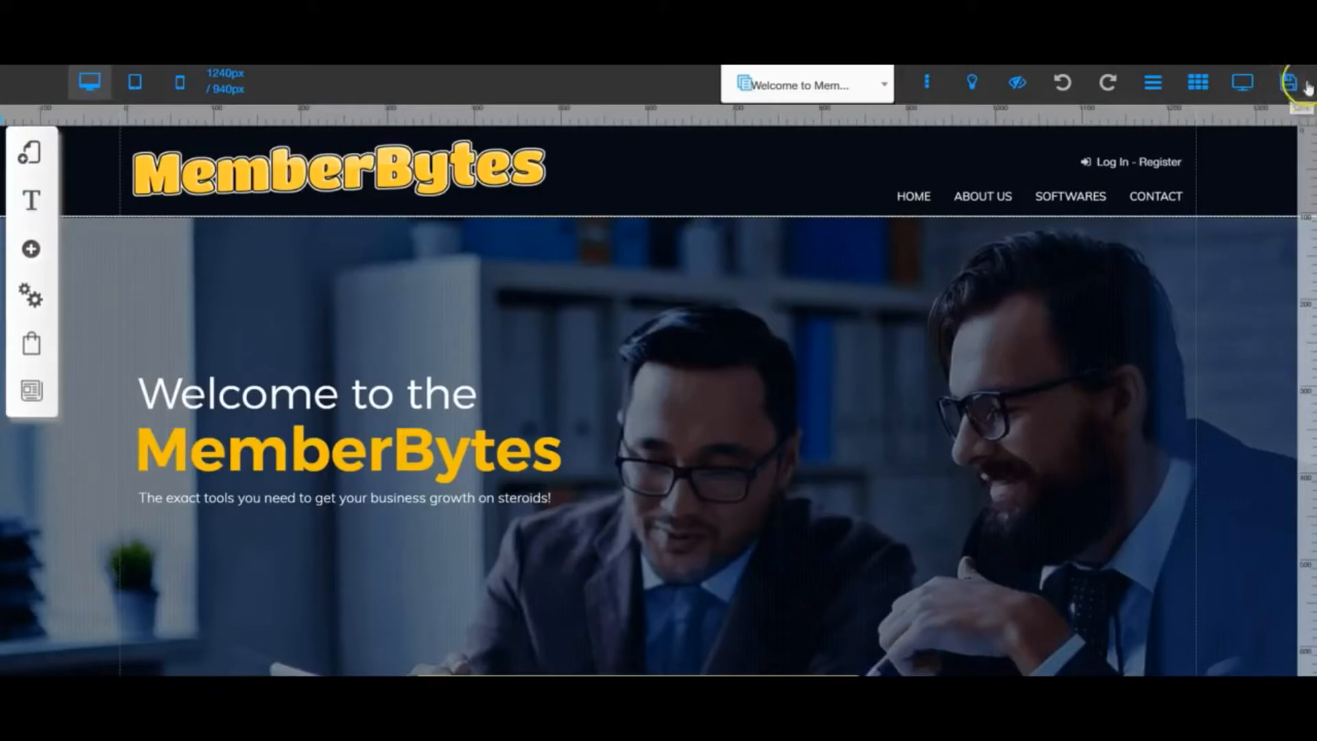
# - Save the site's pending style and settings changes and dismiss the resulting alert
pyautogui.click(1288, 83)
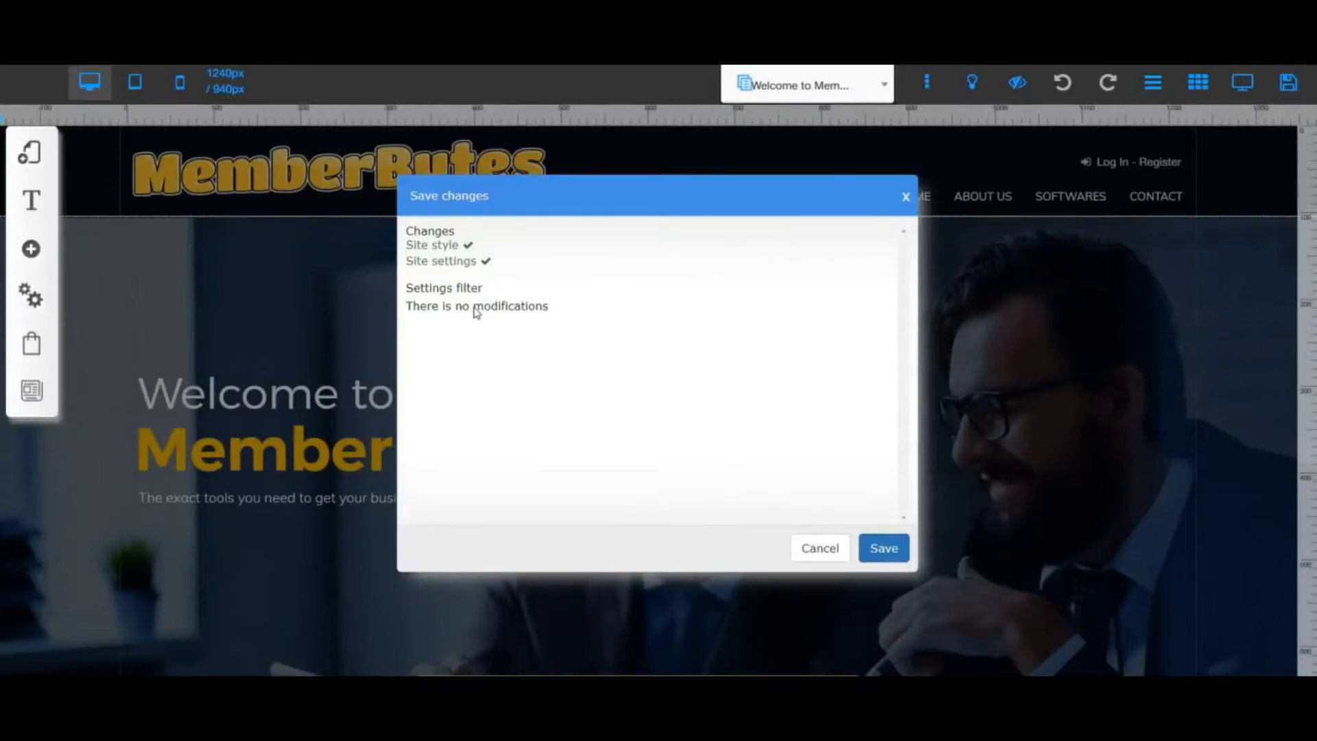
pyautogui.click(881, 547)
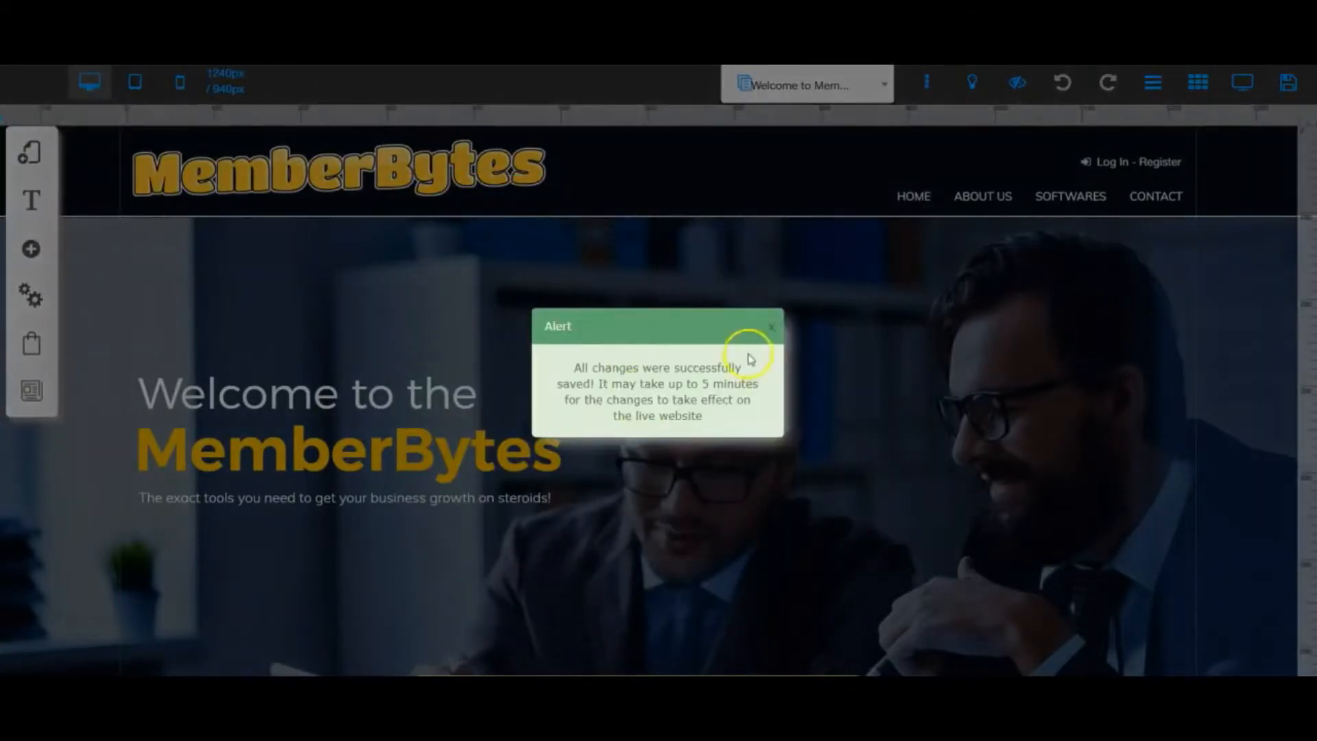
pyautogui.click(771, 328)
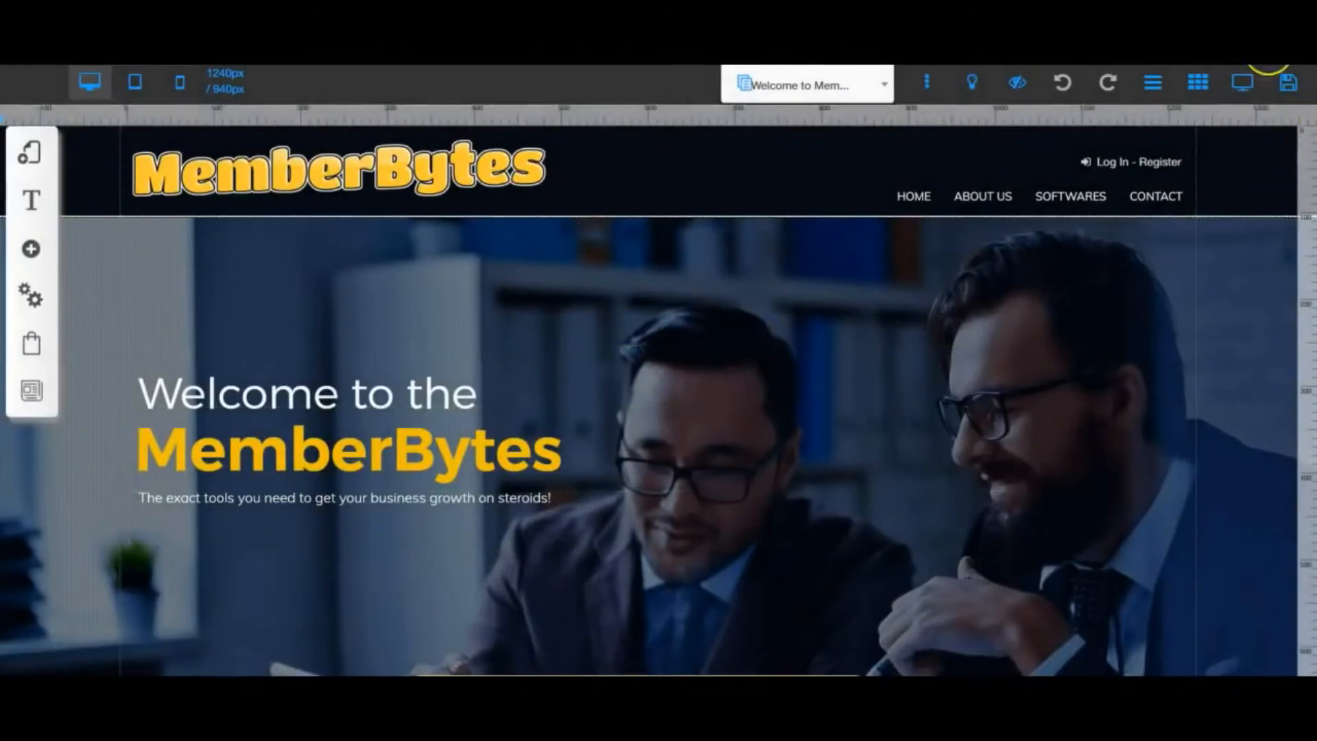
# - Preview the welcome page in desktop view and return to editing
pyautogui.click(1245, 85)
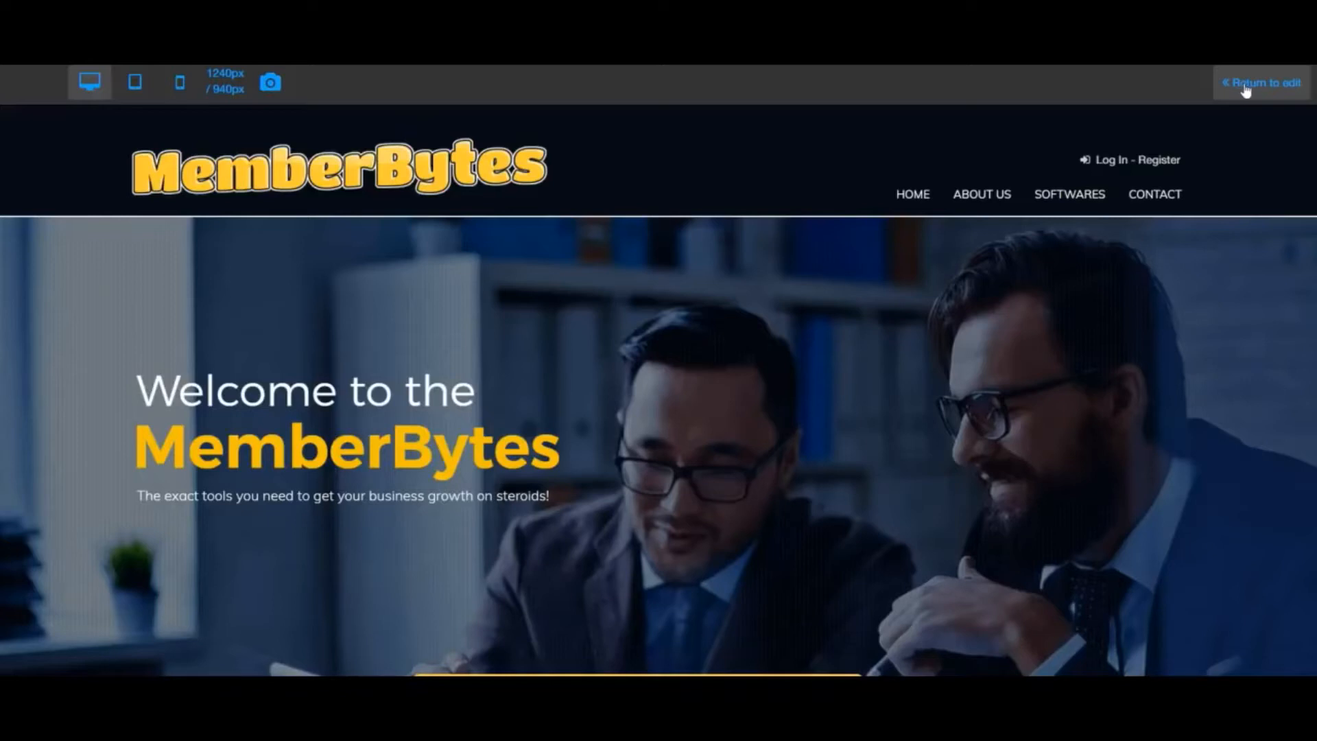
pyautogui.click(1245, 86)
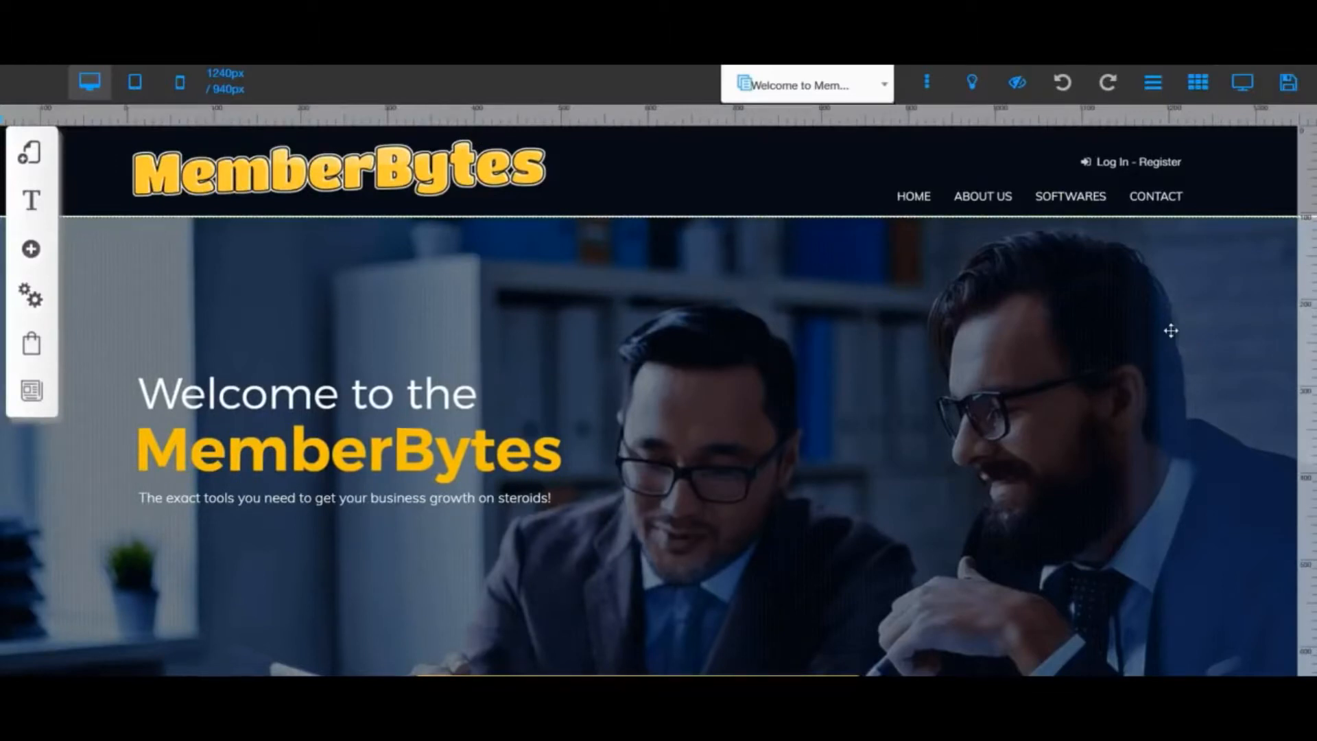
pyautogui.click(1241, 273)
pyautogui.click(1236, 83)
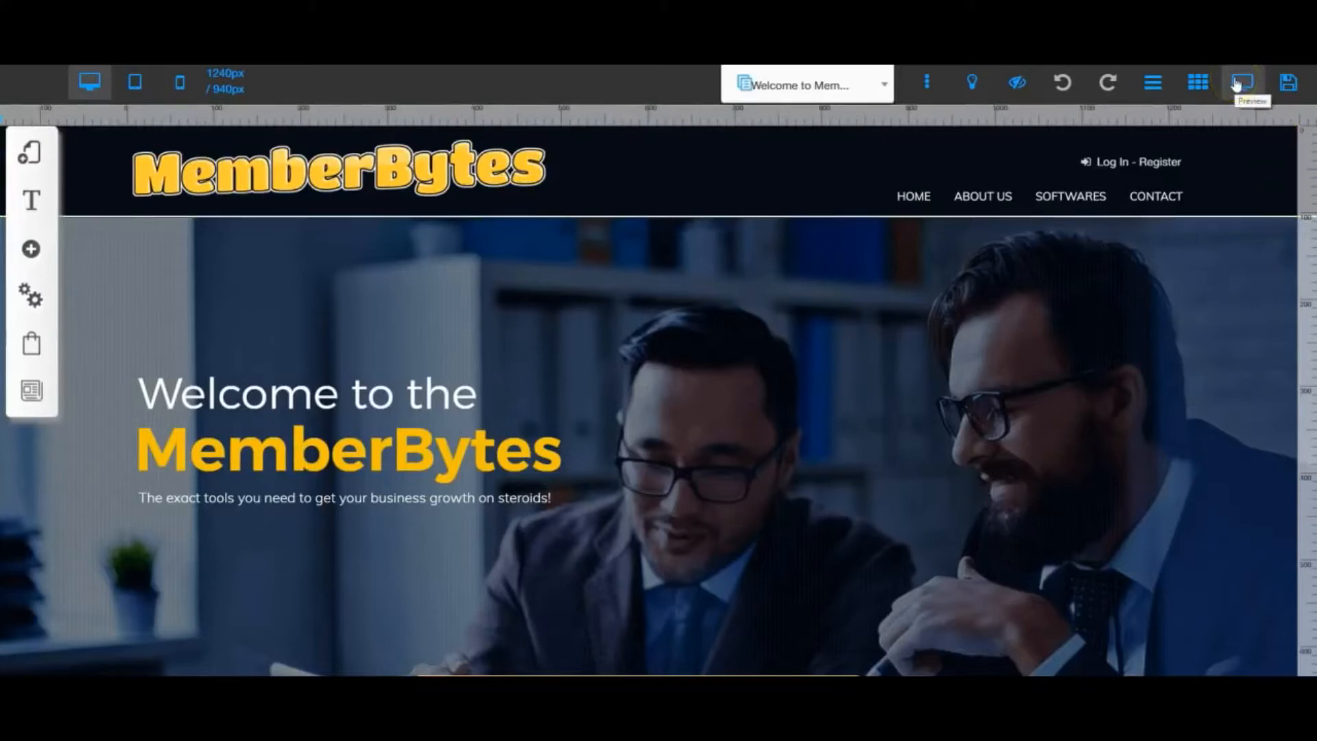
# - Toggle the page gridlines off and back on
pyautogui.click(1197, 83)
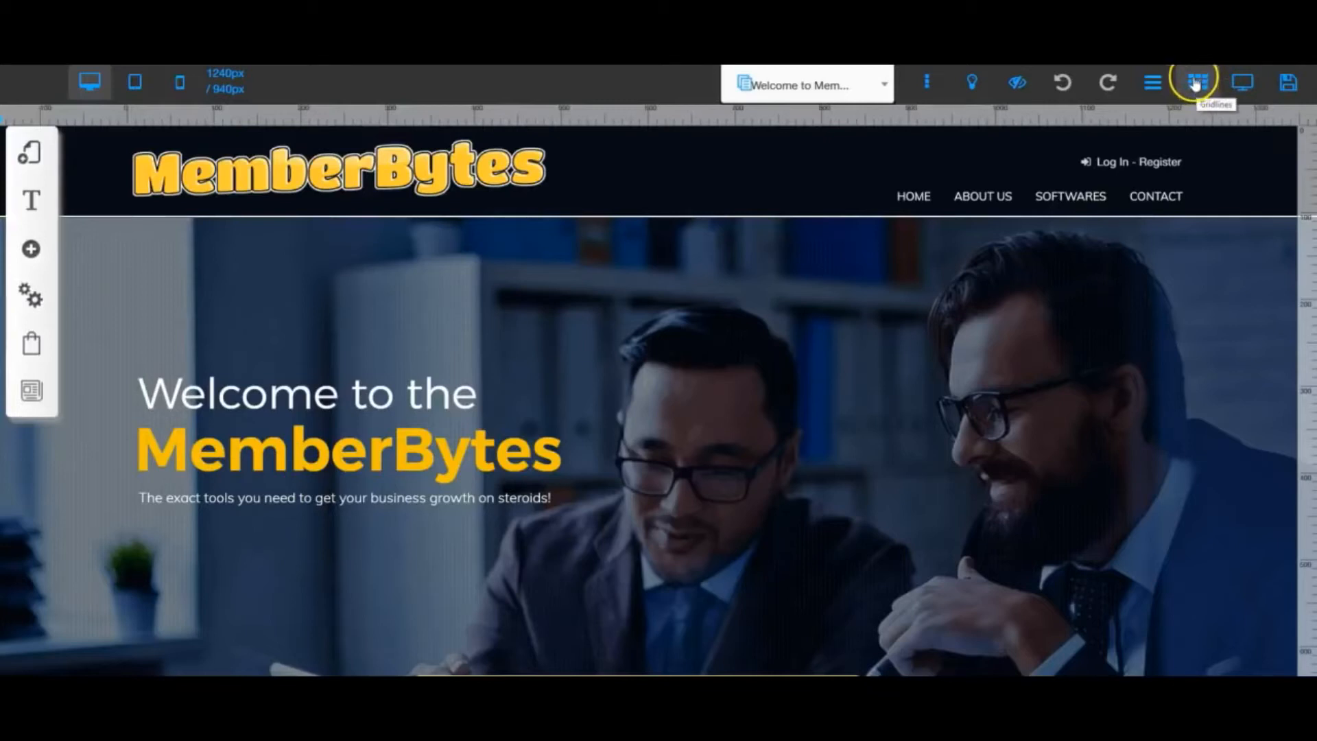
pyautogui.click(1197, 83)
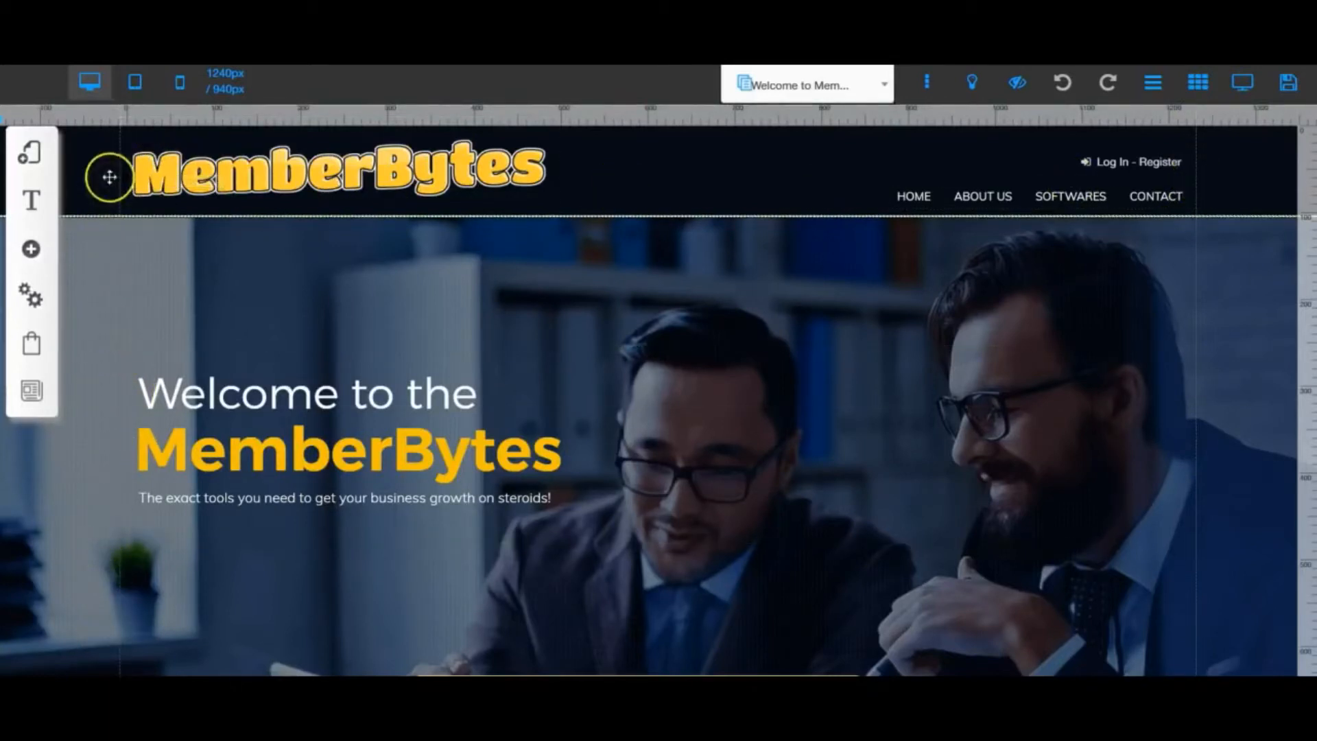
pyautogui.click(1198, 83)
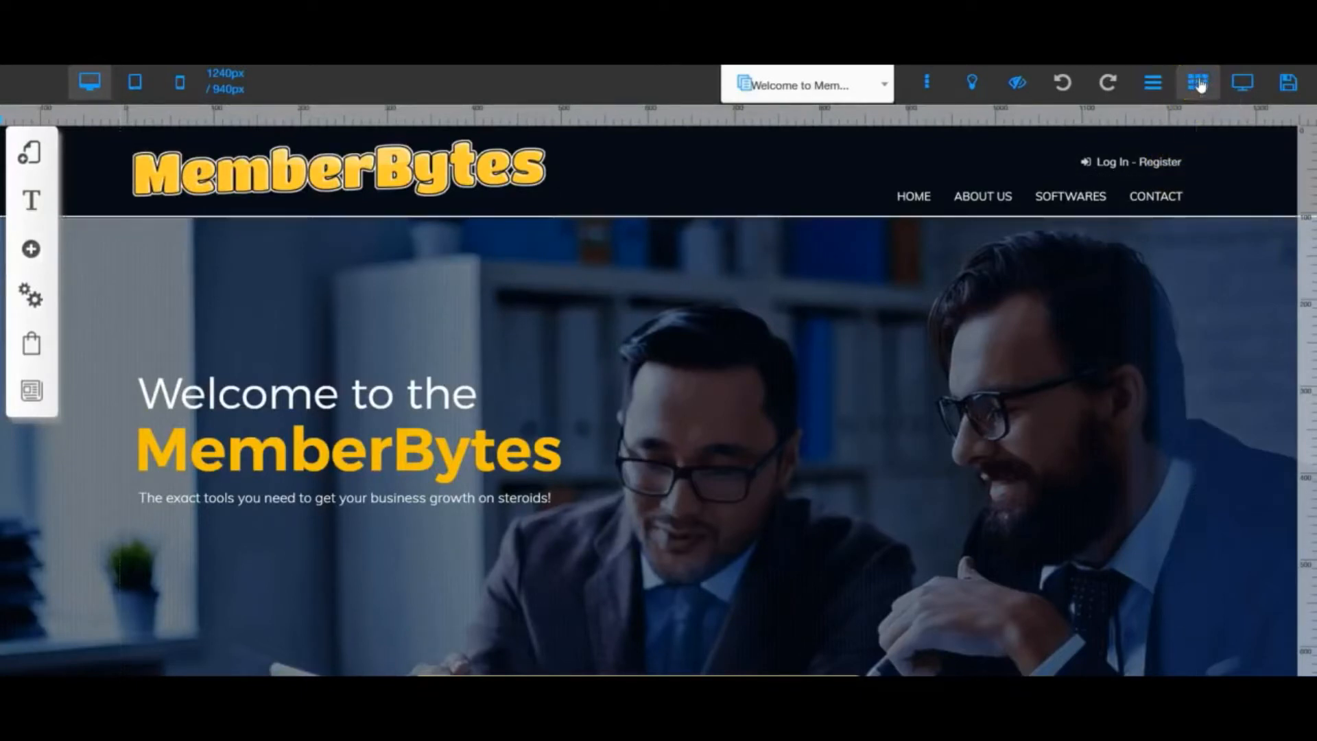
pyautogui.click(1015, 406)
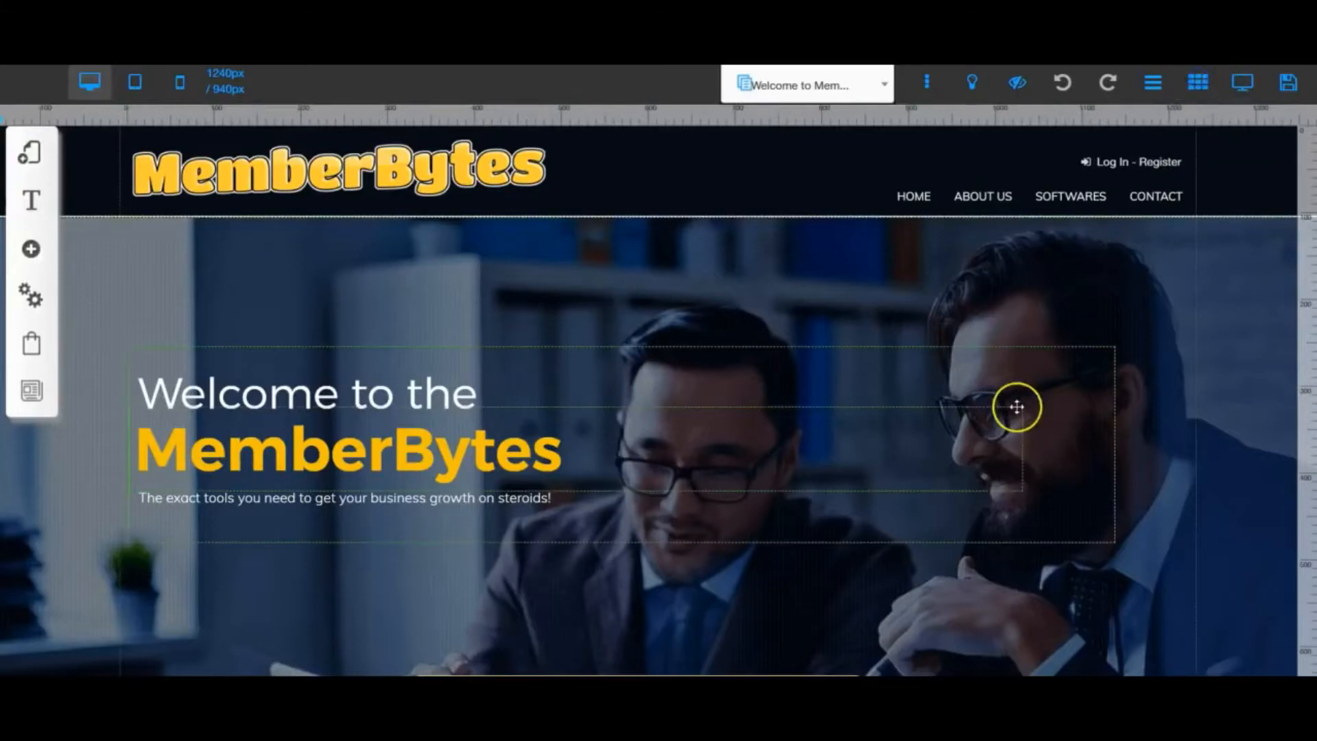
pyautogui.click(978, 331)
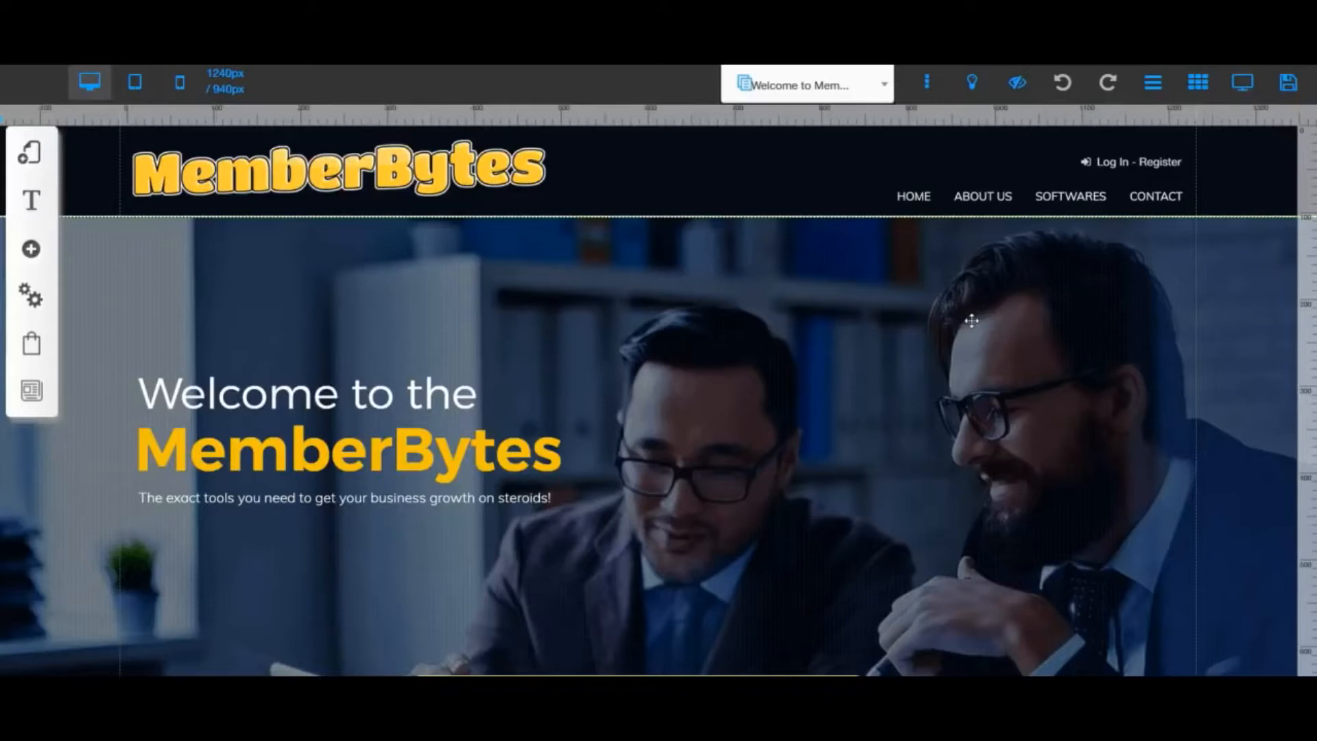
# - Hide the rulers around the page canvas and show them again
pyautogui.click(1151, 86)
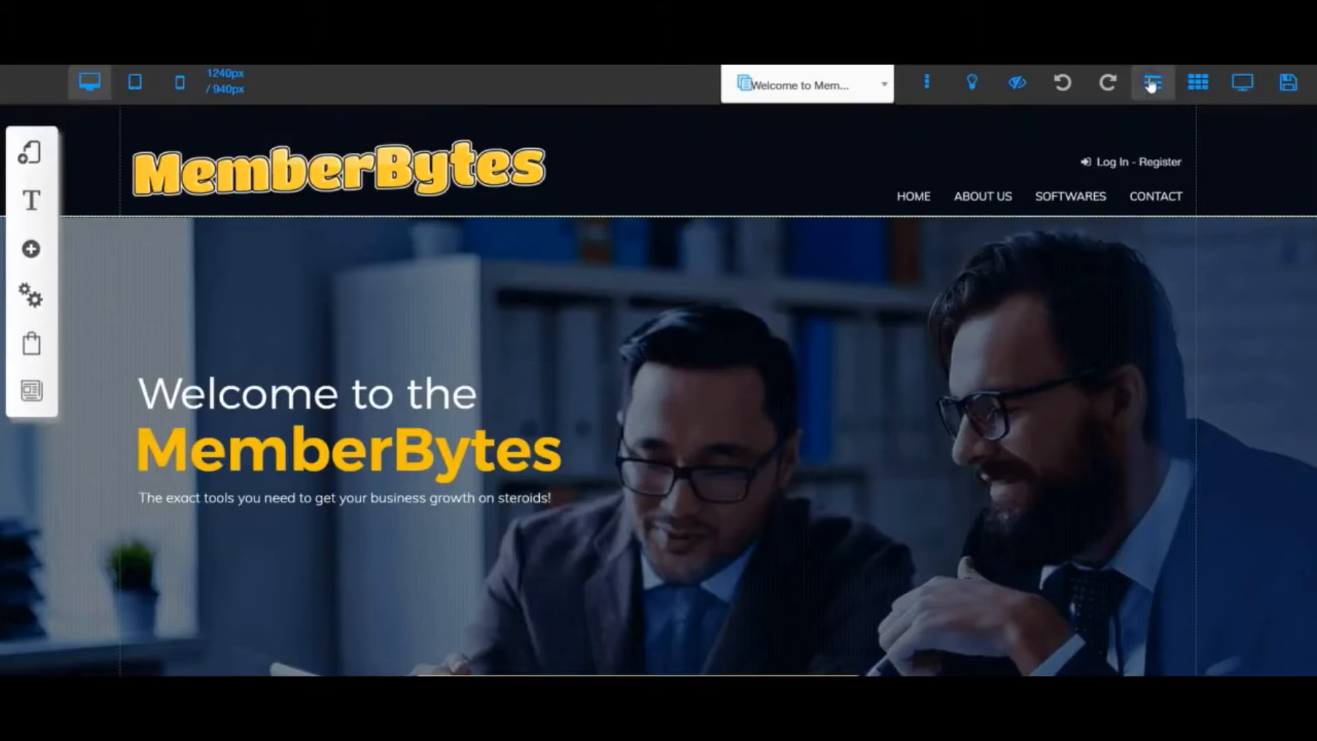
pyautogui.click(1153, 84)
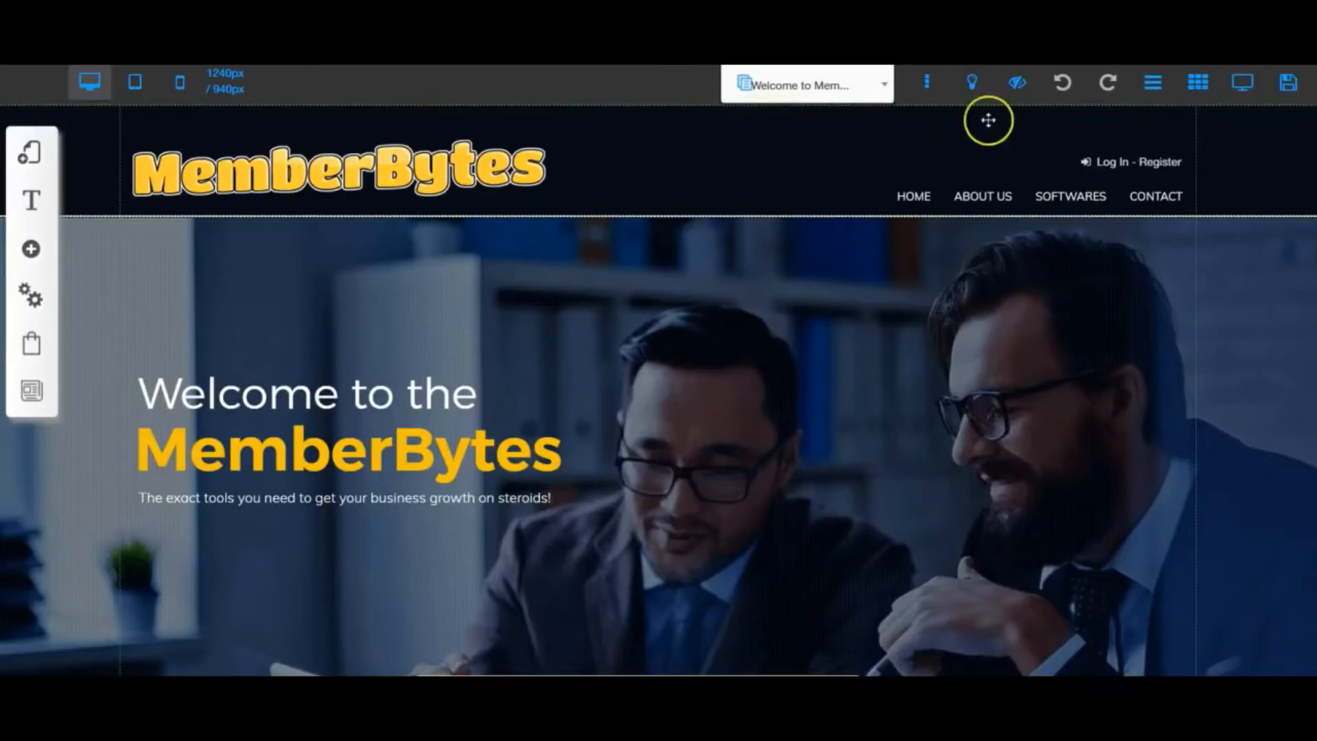
pyautogui.click(1151, 83)
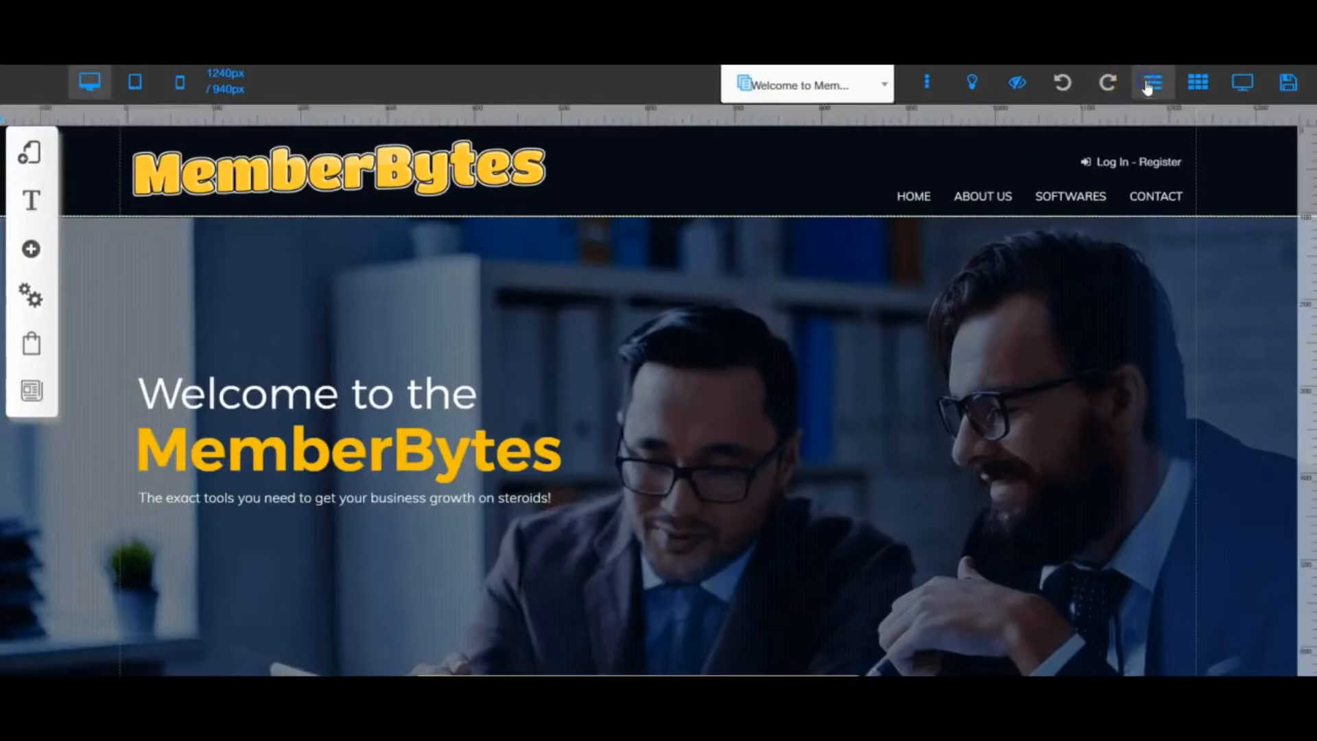
pyautogui.click(1148, 83)
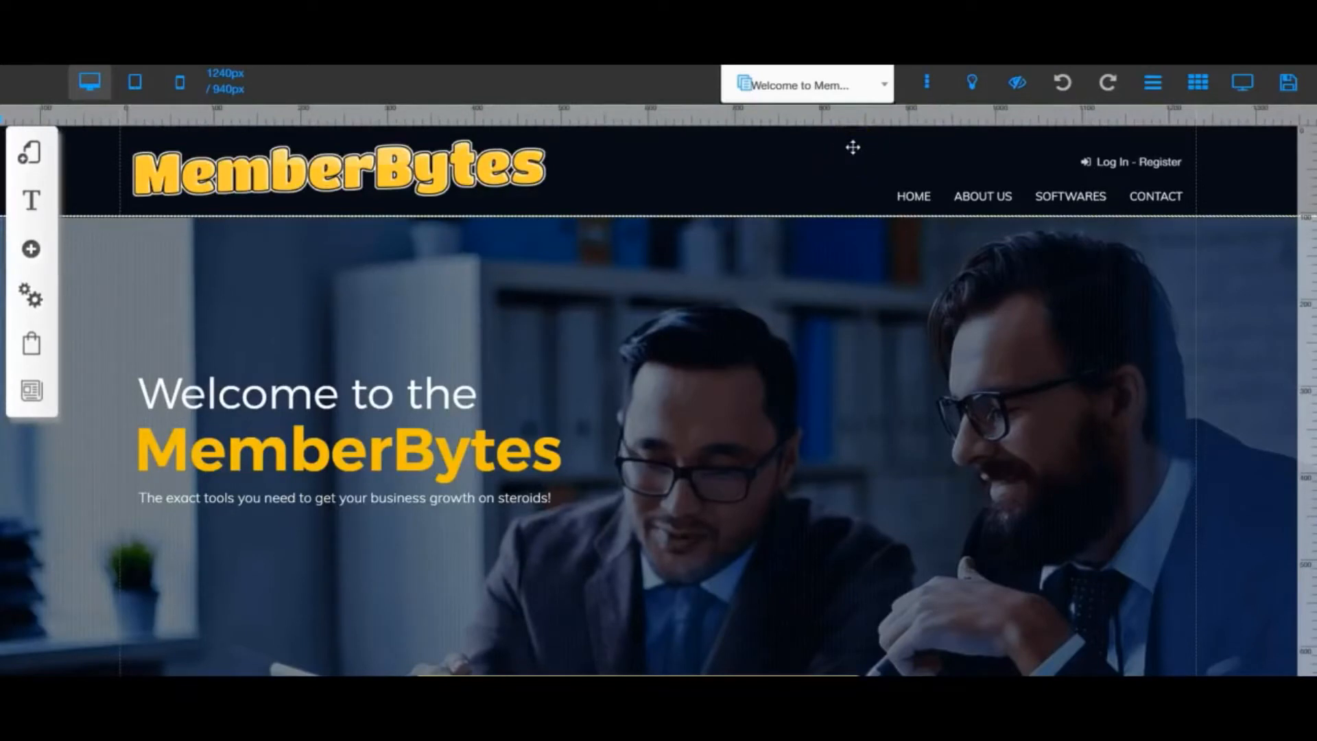
# - Place a vertical guide just beyond the header logo and move the navigation menu slightly down
pyautogui.moveTo(850, 150)
pyautogui.mouseDown()
pyautogui.moveTo(659, 133)
pyautogui.moveTo(550, 158)
pyautogui.moveTo(543, 127)
pyautogui.moveTo(603, 113)
pyautogui.moveTo(604, 376)
pyautogui.moveTo(602, 121)
pyautogui.mouseUp()
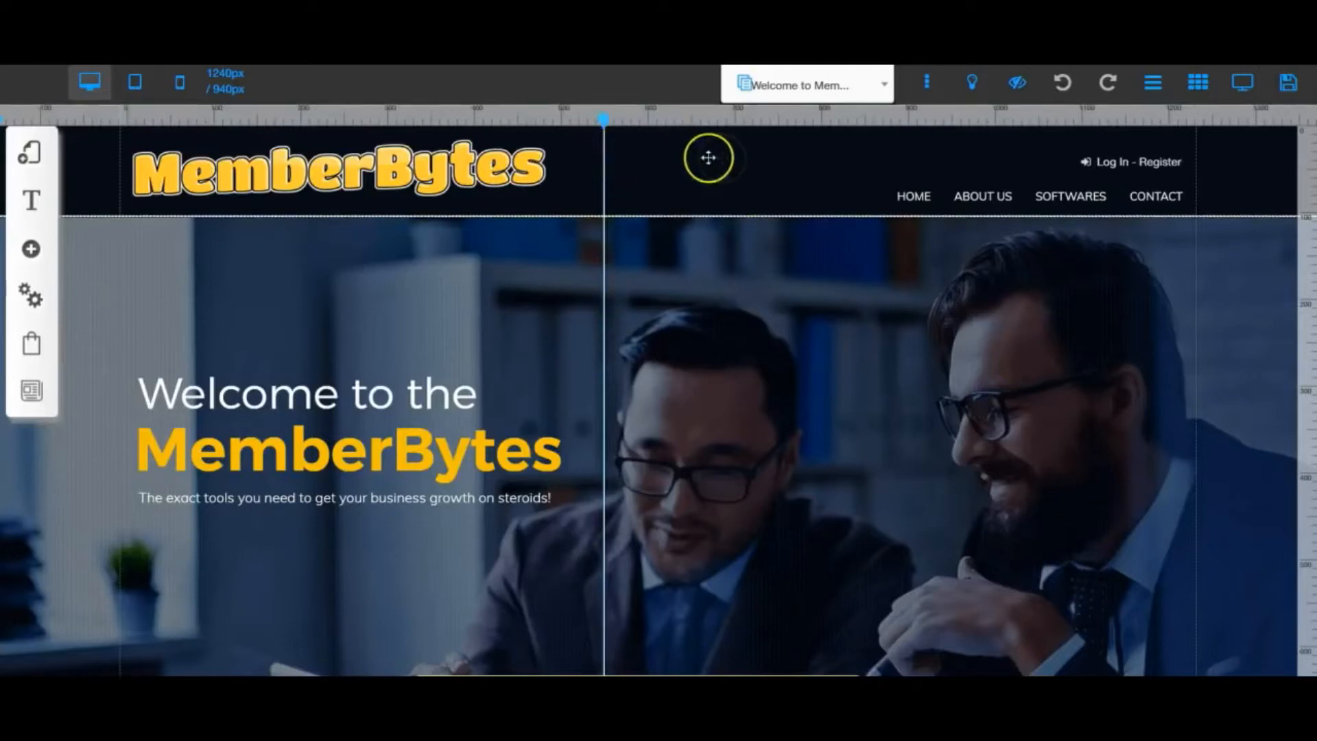
pyautogui.moveTo(928, 203)
pyautogui.mouseDown()
pyautogui.moveTo(646, 185)
pyautogui.moveTo(932, 207)
pyautogui.mouseUp()
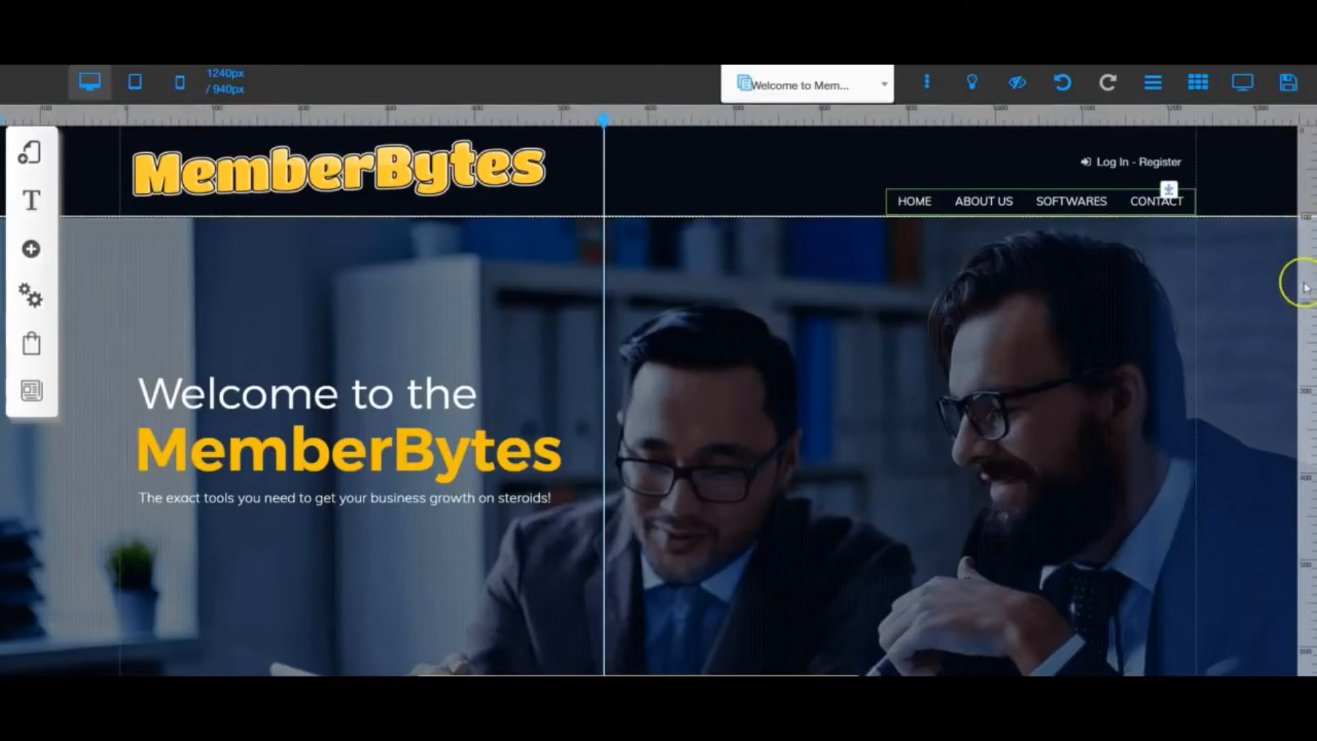
# - Add a horizontal guide across the welcome heading, and remove both the horizontal and vertical guides
pyautogui.click(1311, 388)
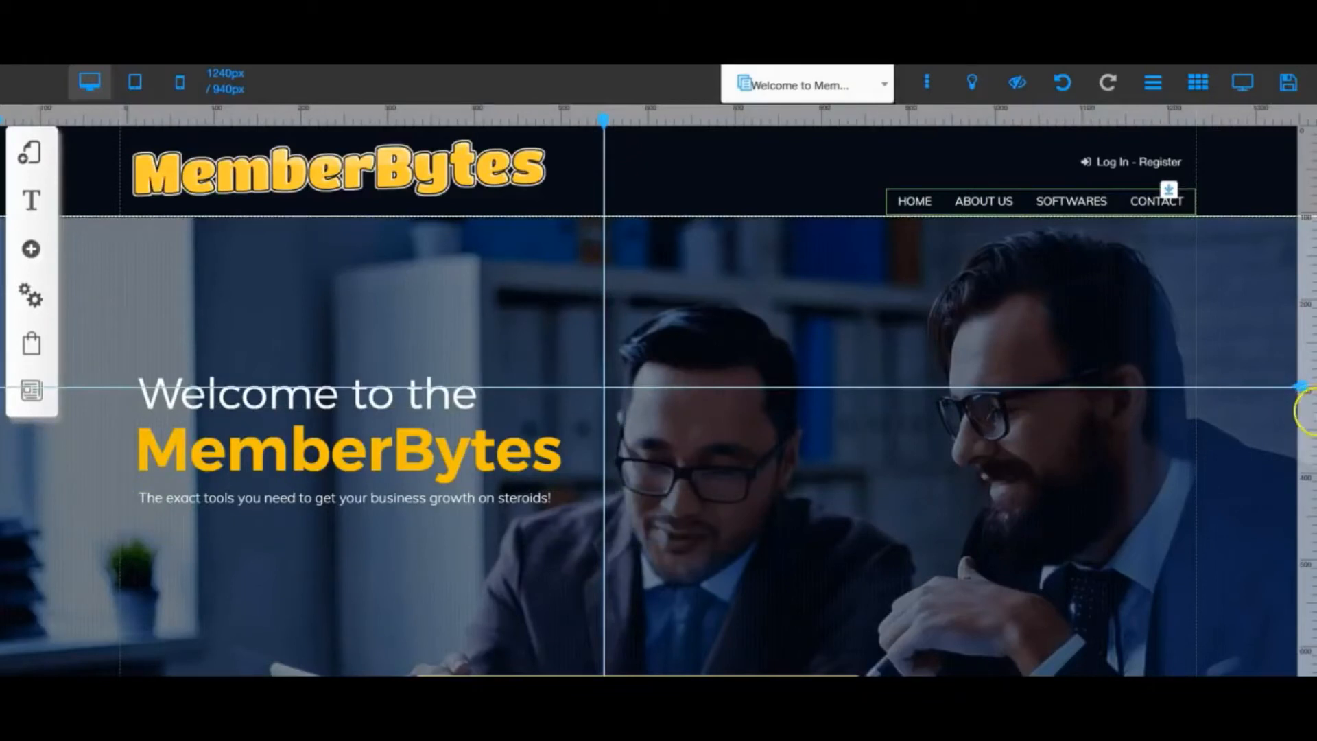
pyautogui.doubleClick(1302, 386)
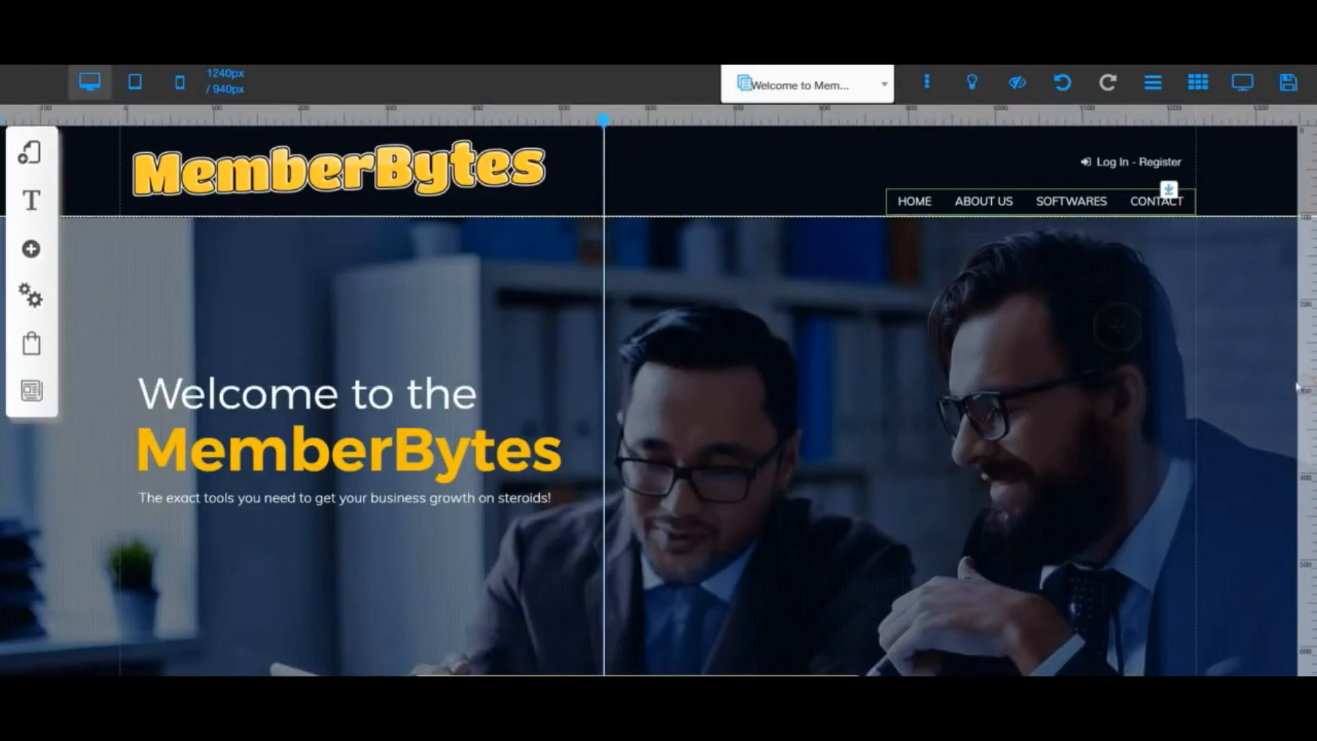
pyautogui.doubleClick(604, 124)
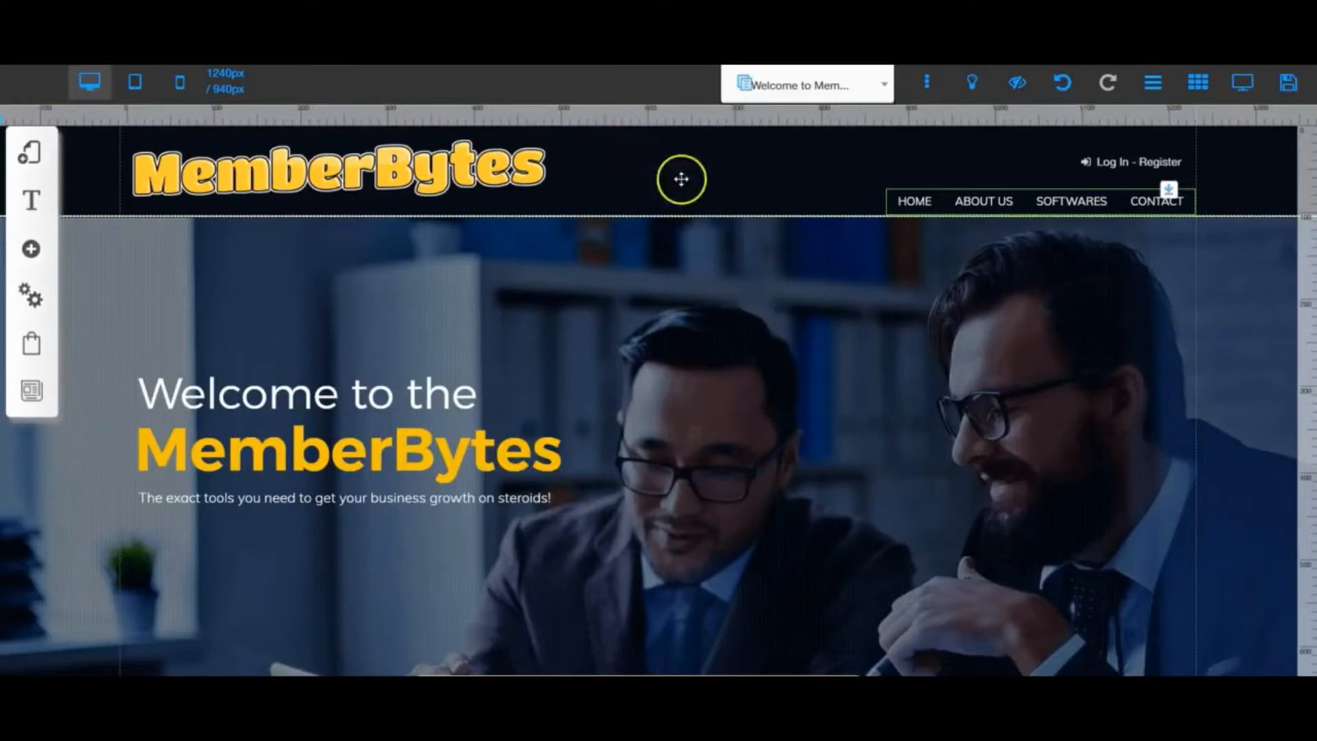
# - Hide the rulers and toggle the gridlines off and back on
pyautogui.click(1155, 83)
pyautogui.click(1202, 82)
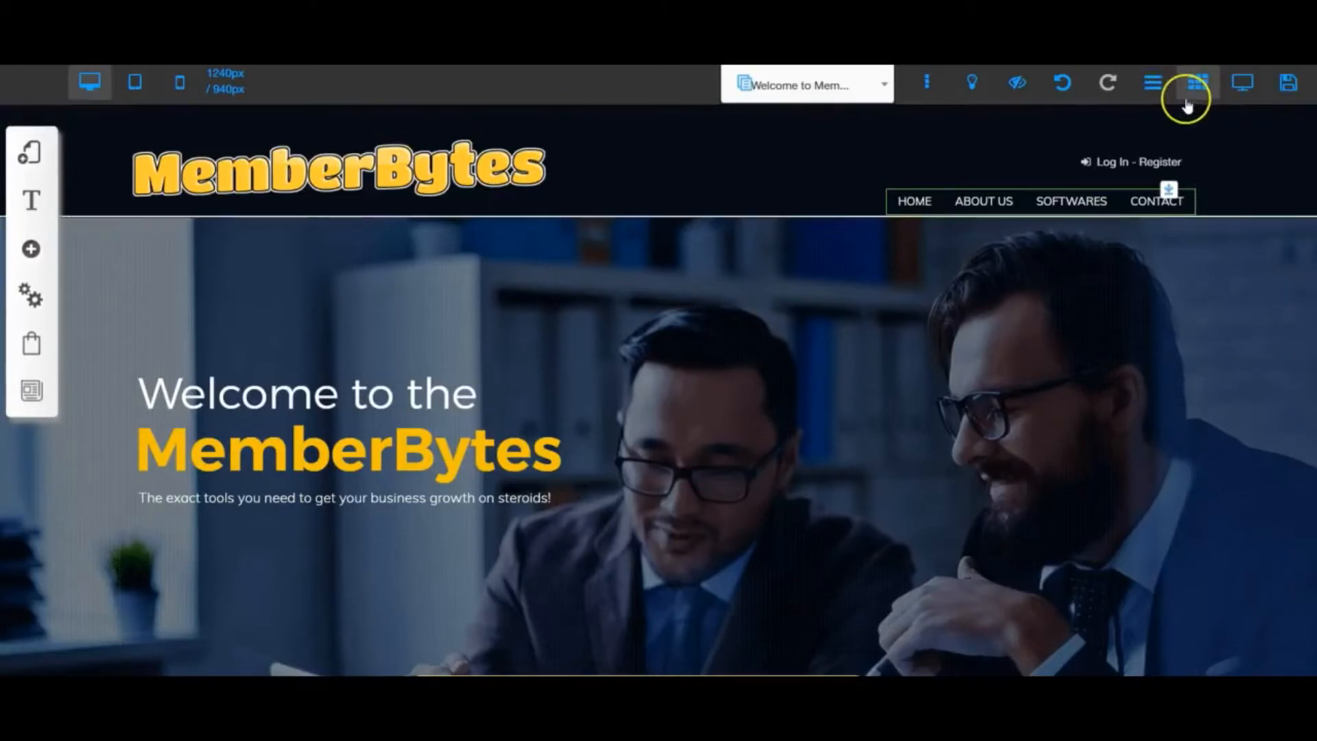
pyautogui.click(1198, 84)
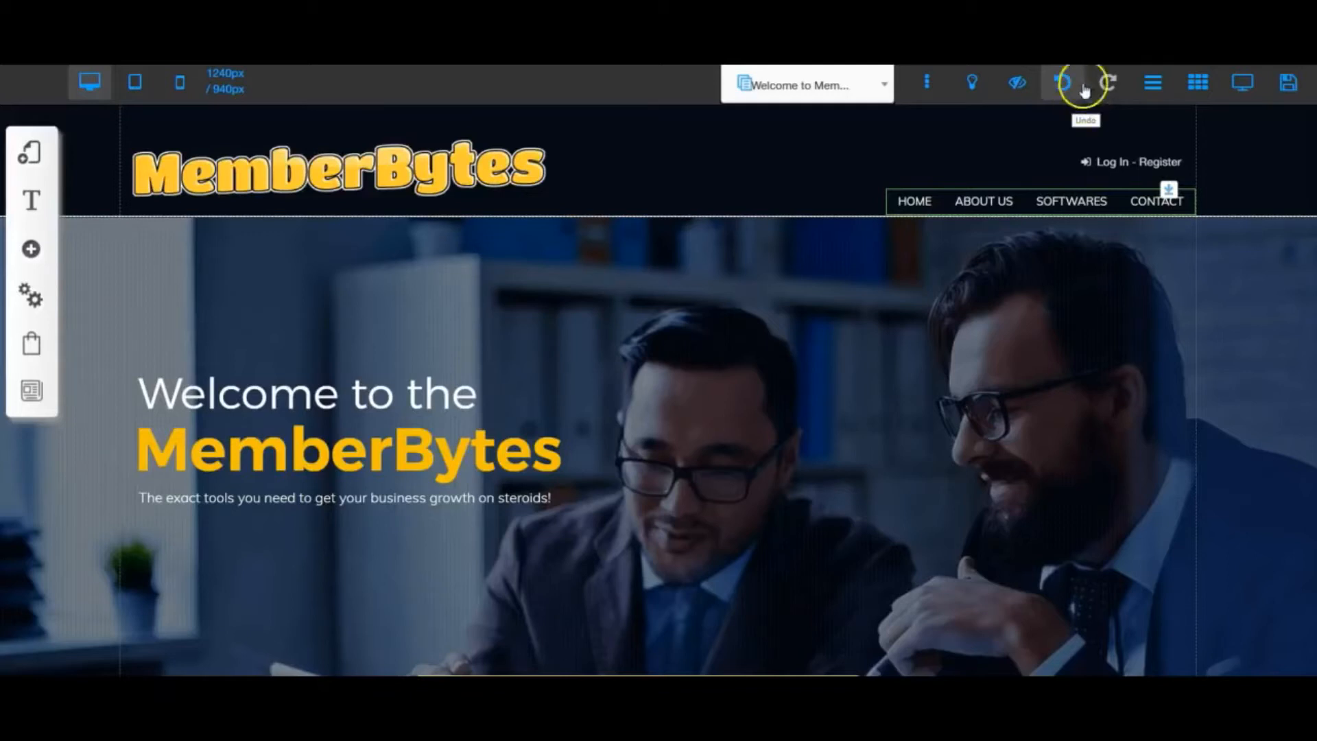
# - Check the list of hidden items and hide the MemberBytes logo image in the header
pyautogui.click(1019, 85)
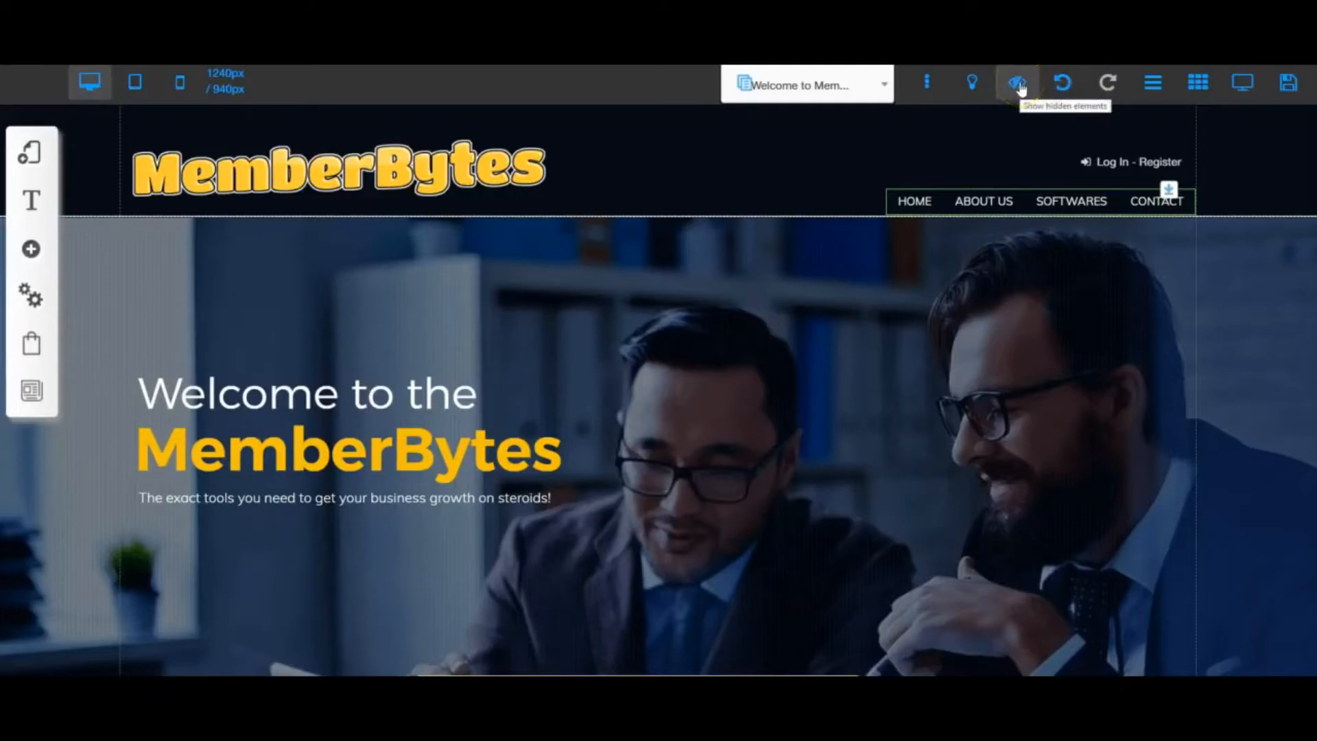
pyautogui.click(1016, 85)
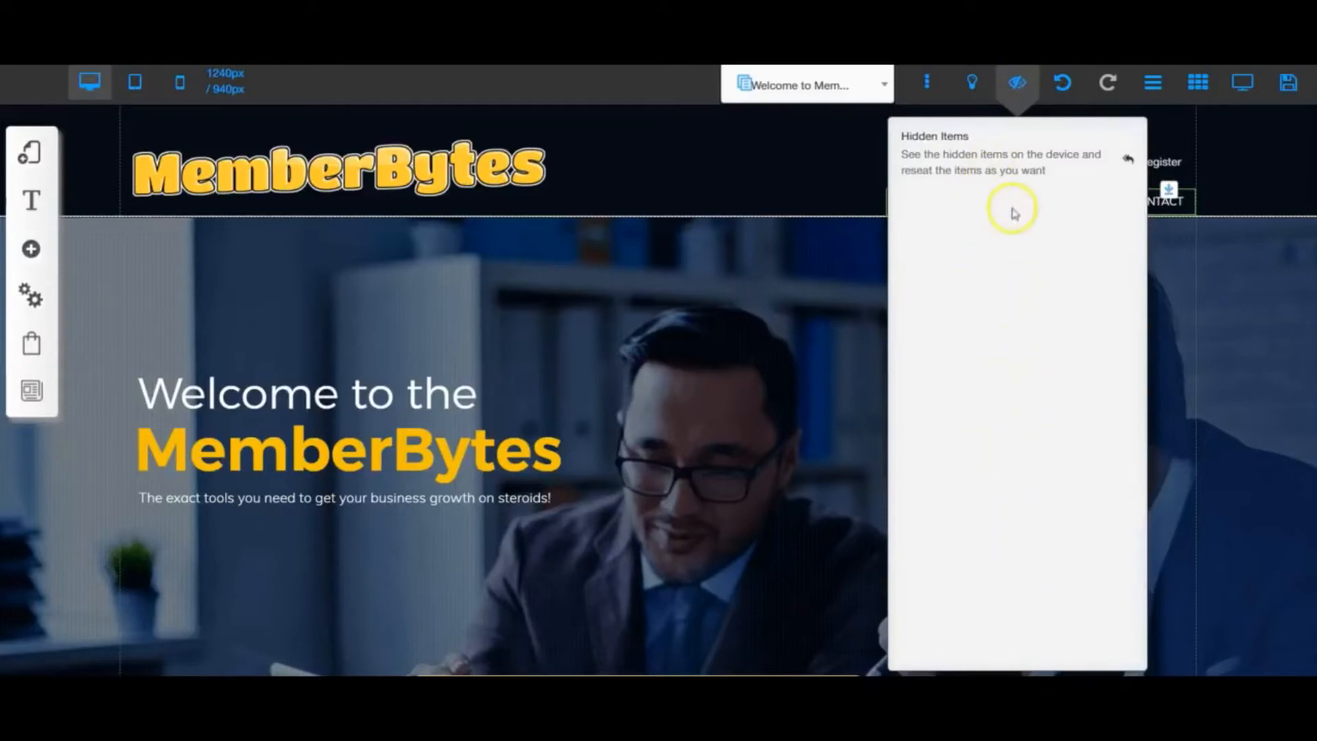
pyautogui.click(1015, 83)
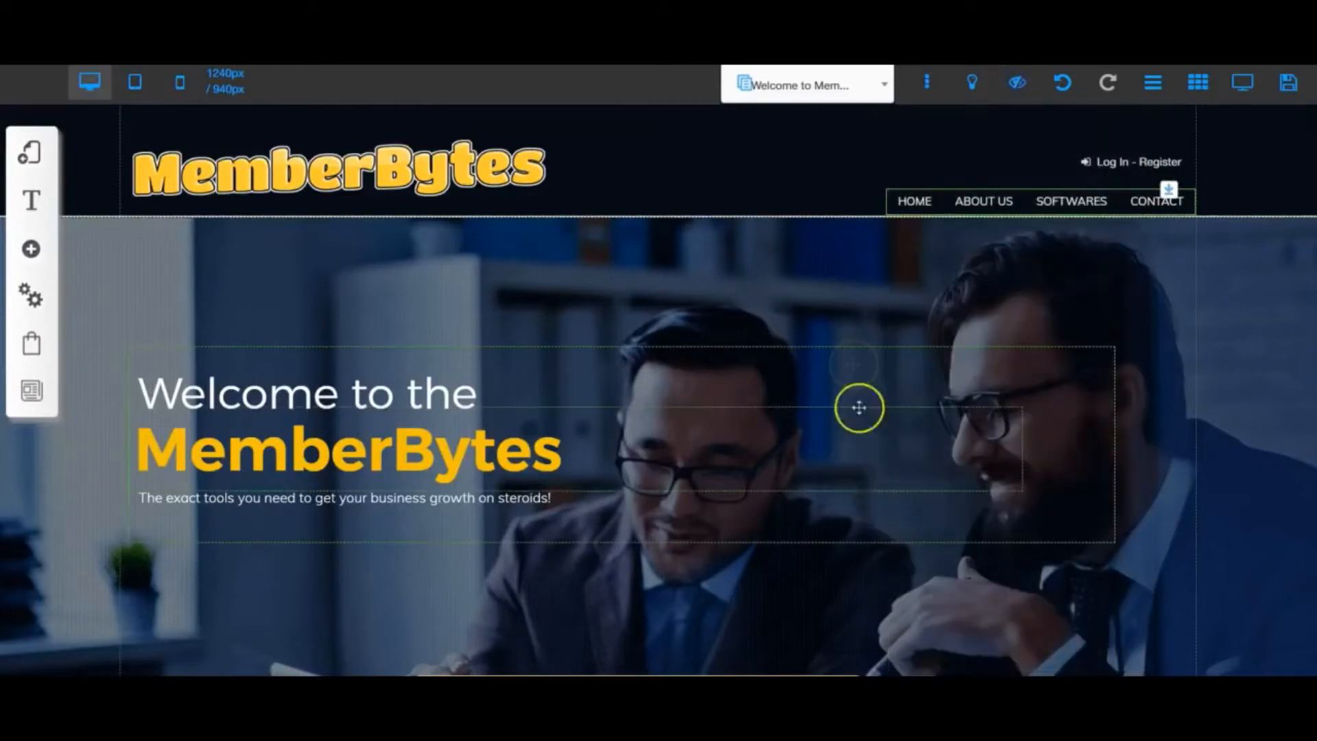
pyautogui.click(350, 167)
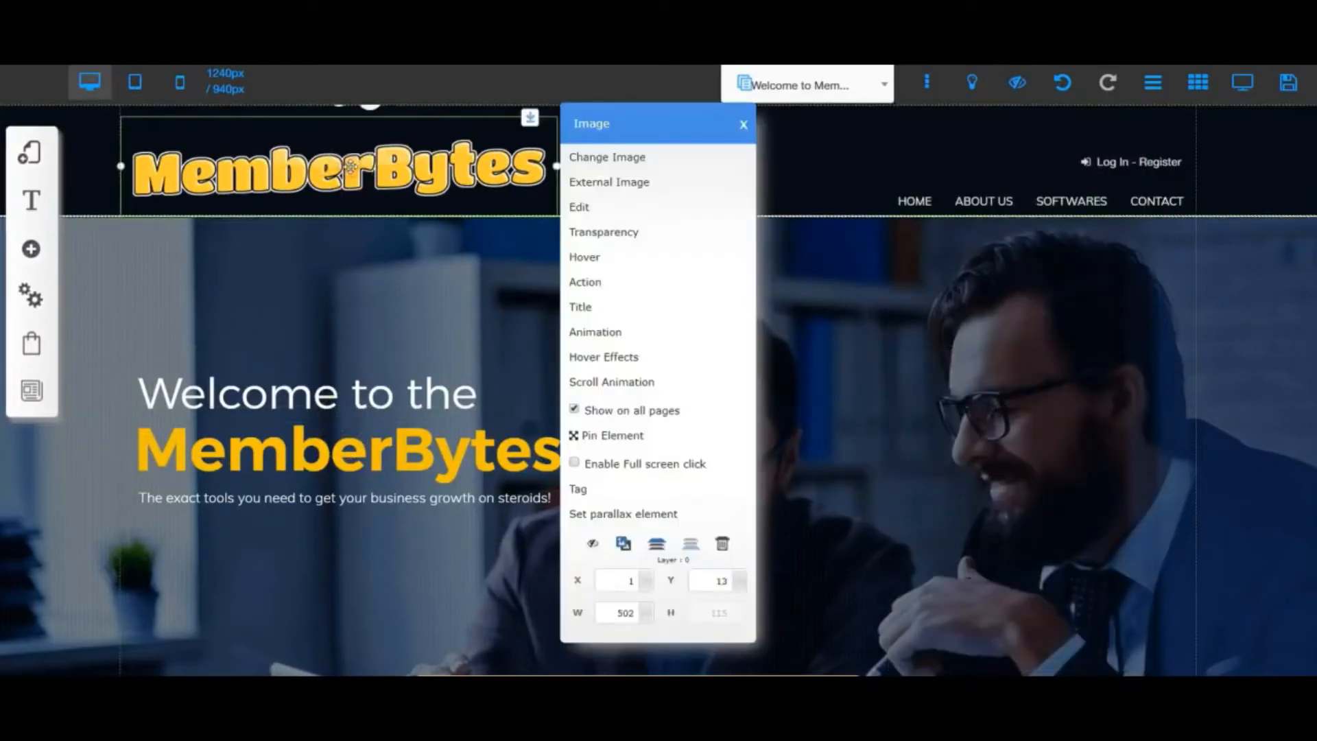
pyautogui.click(594, 544)
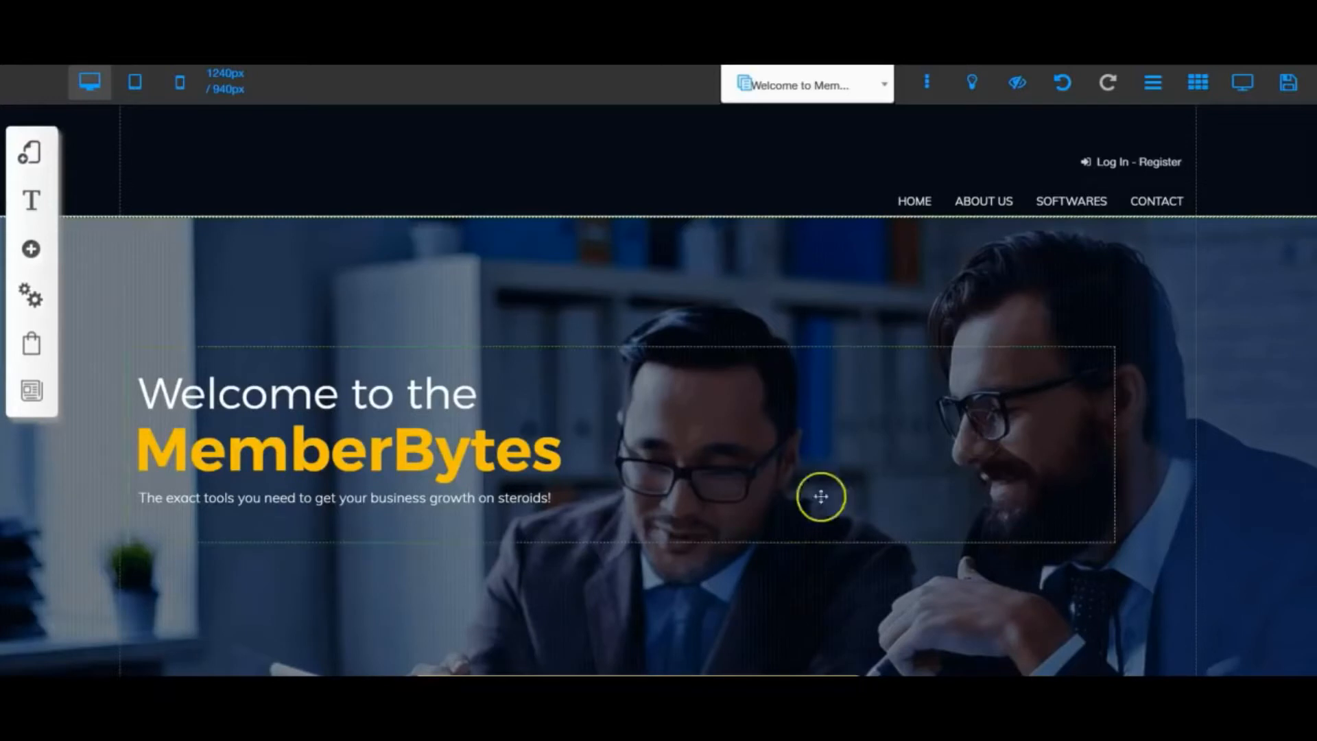
# - Preview the hidden MemberBytes logo image from the hidden items and restore it to the header
pyautogui.click(1016, 84)
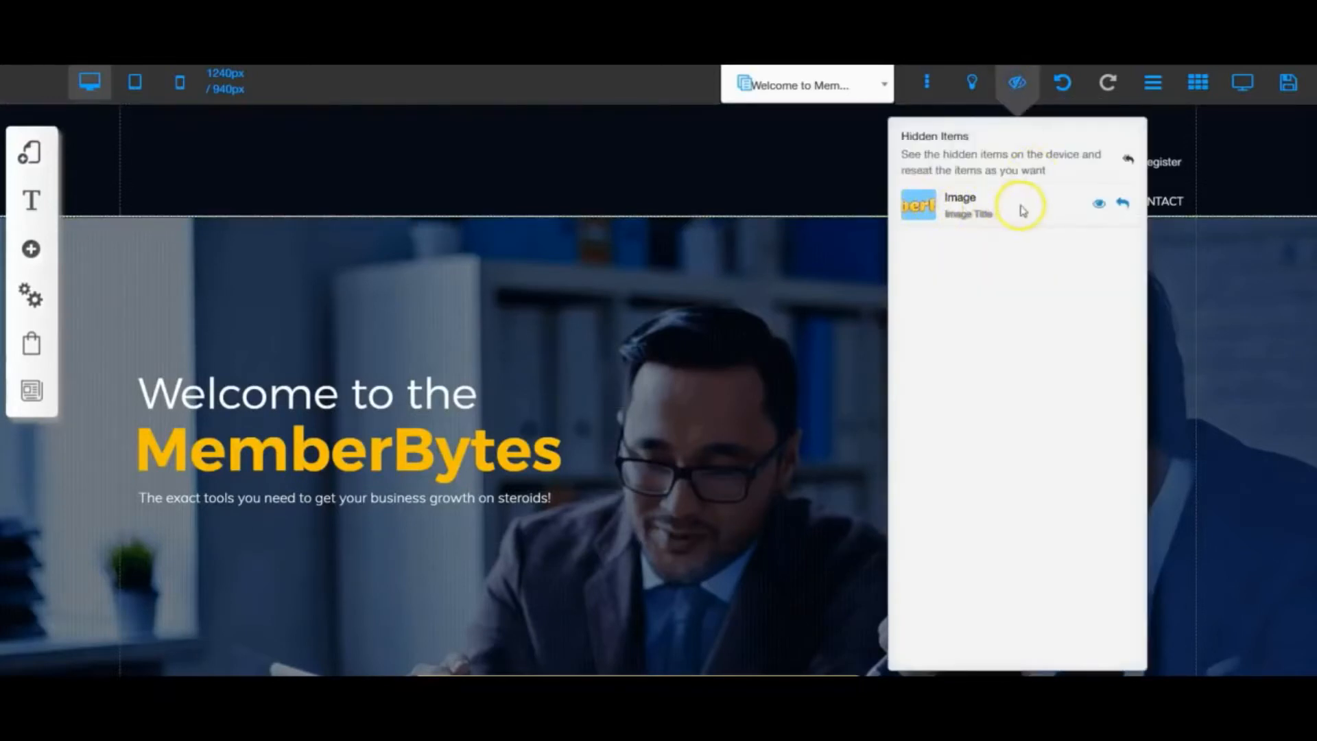
pyautogui.click(1101, 205)
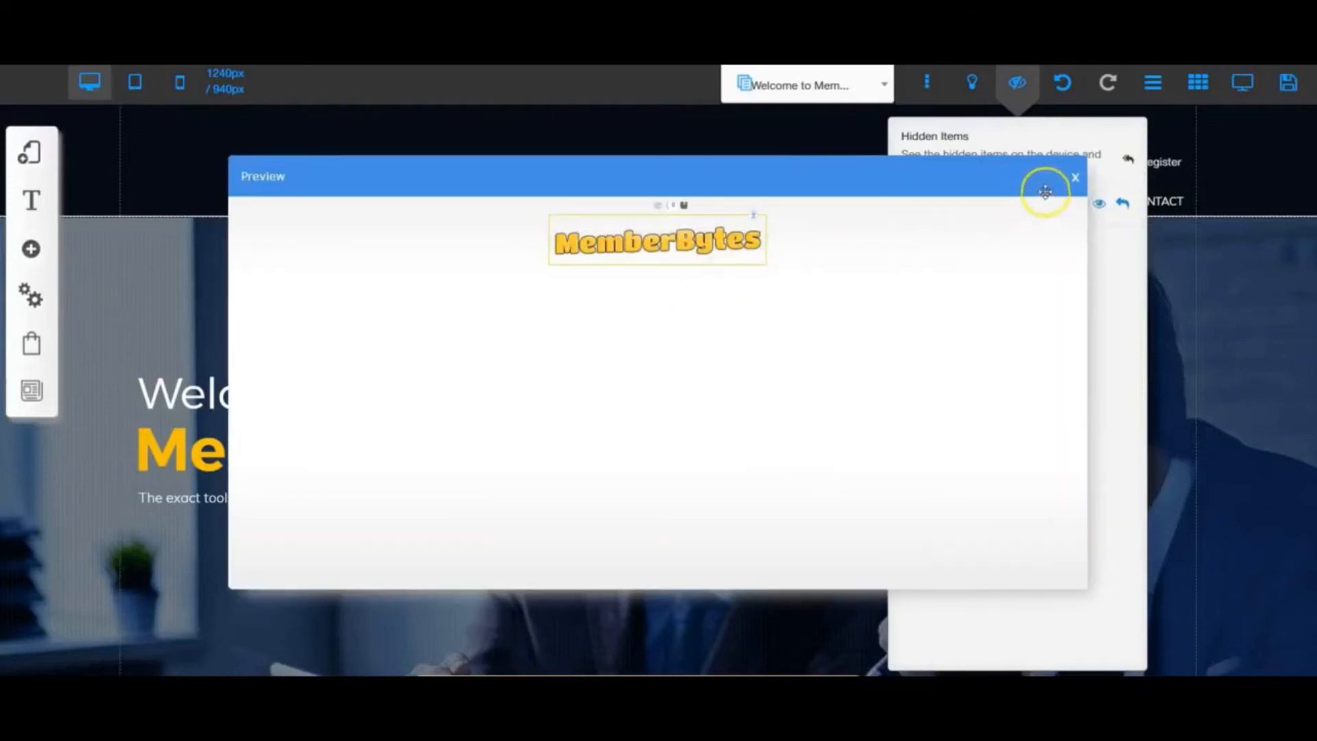
pyautogui.click(1074, 177)
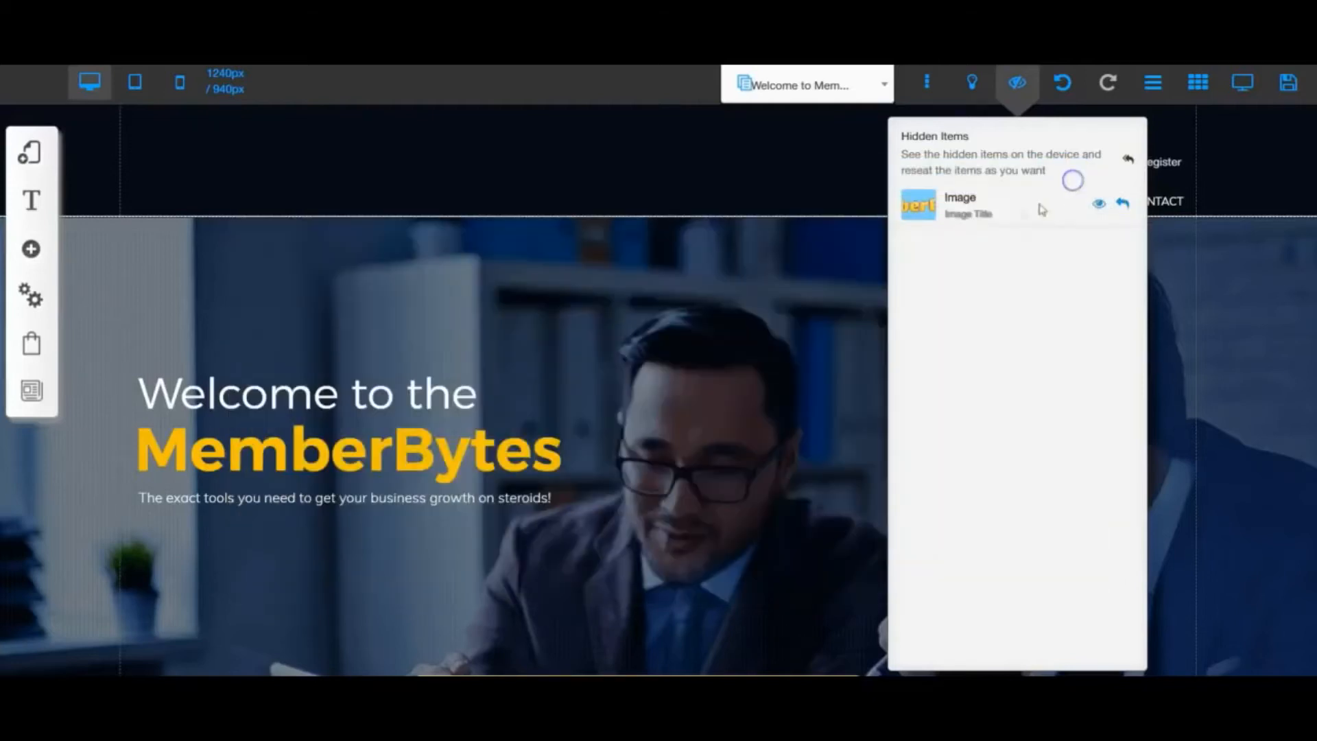
pyautogui.click(1124, 205)
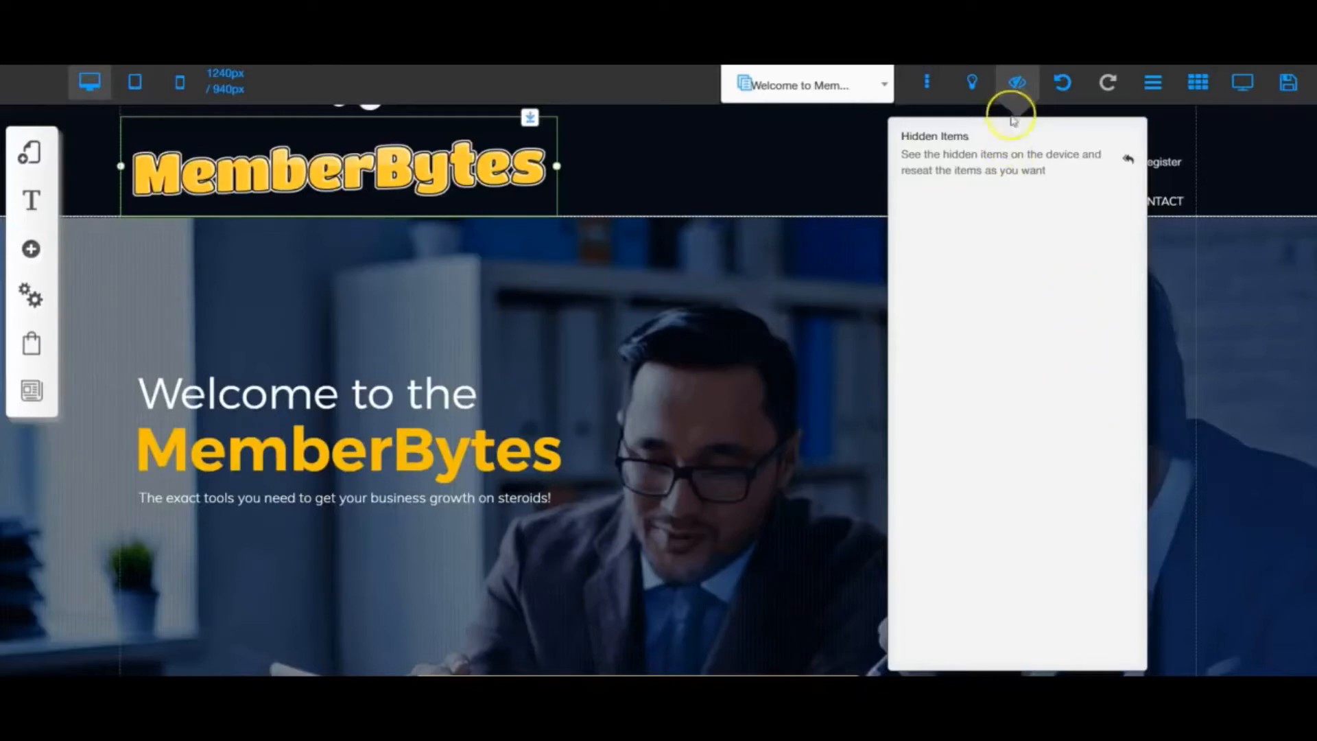
pyautogui.click(1008, 88)
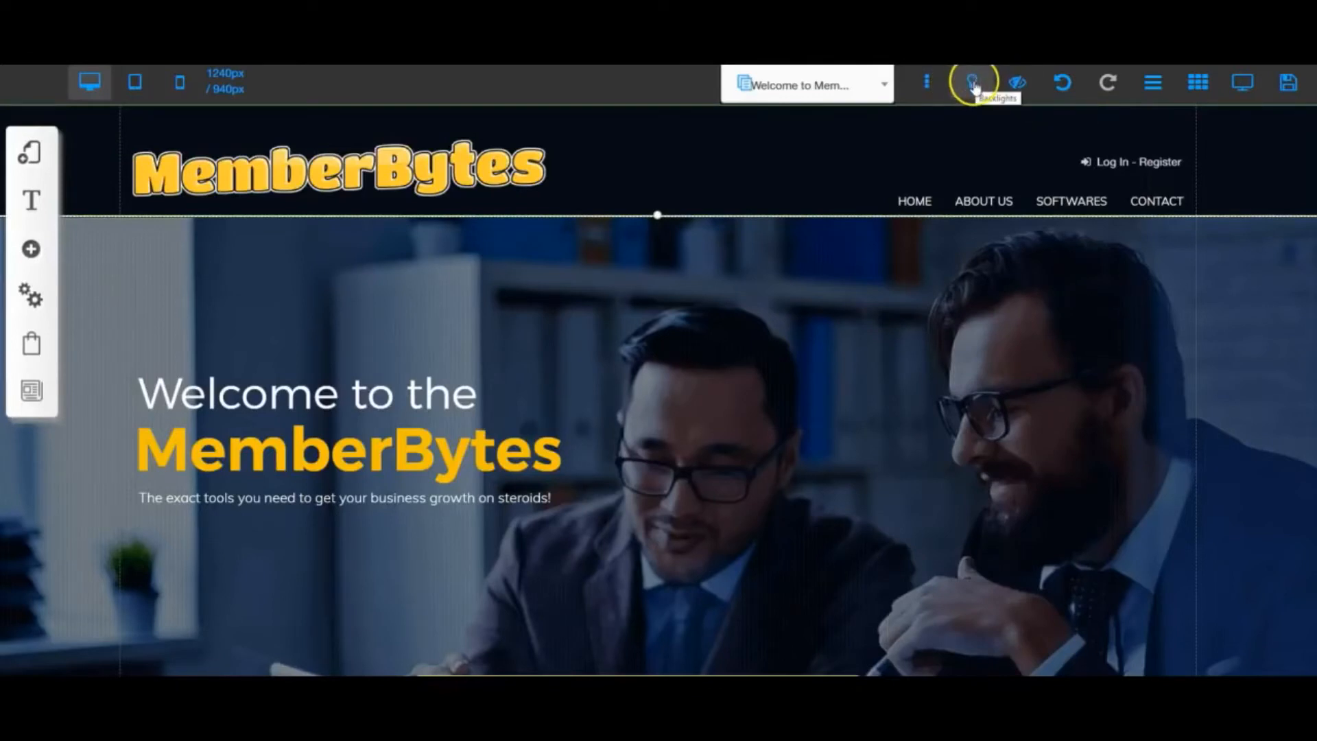
pyautogui.click(973, 84)
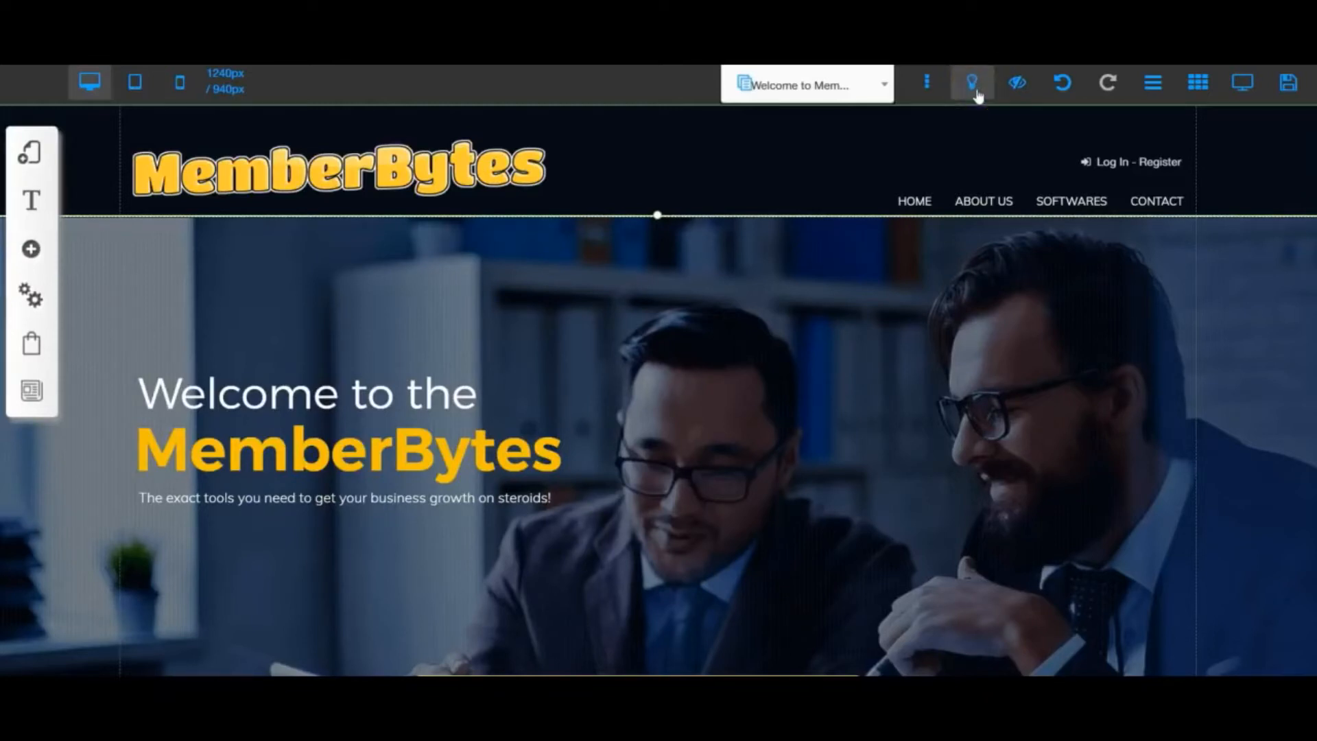
pyautogui.click(926, 84)
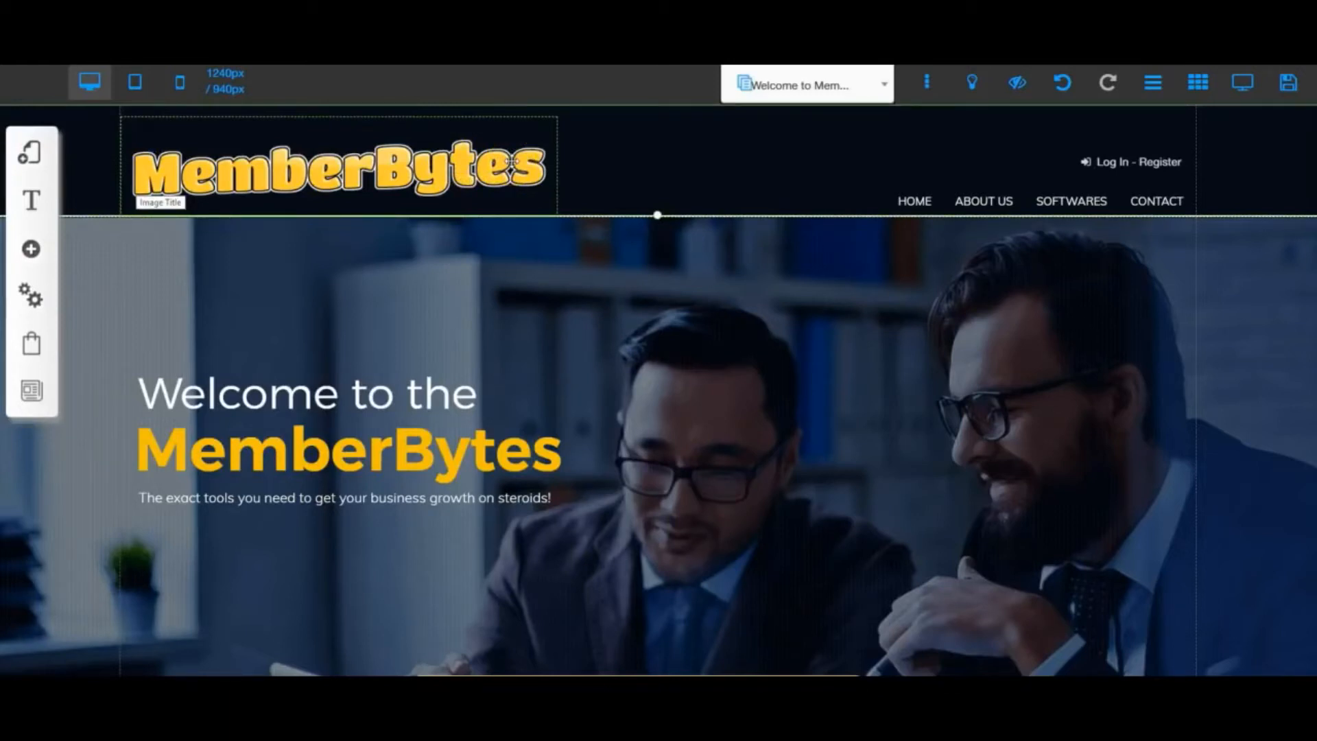
pyautogui.click(518, 176)
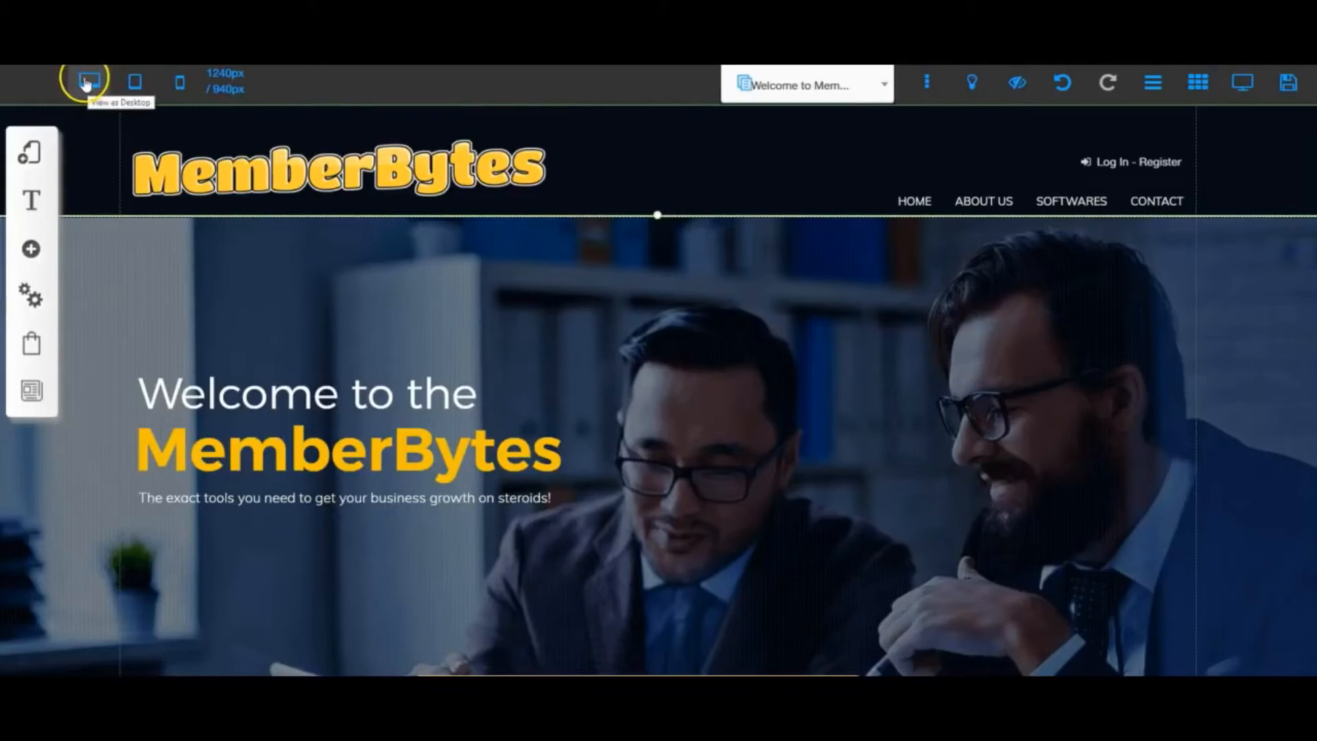
# - View the welcome page in the tablet and mobile layouts, and return to the desktop view
pyautogui.click(135, 94)
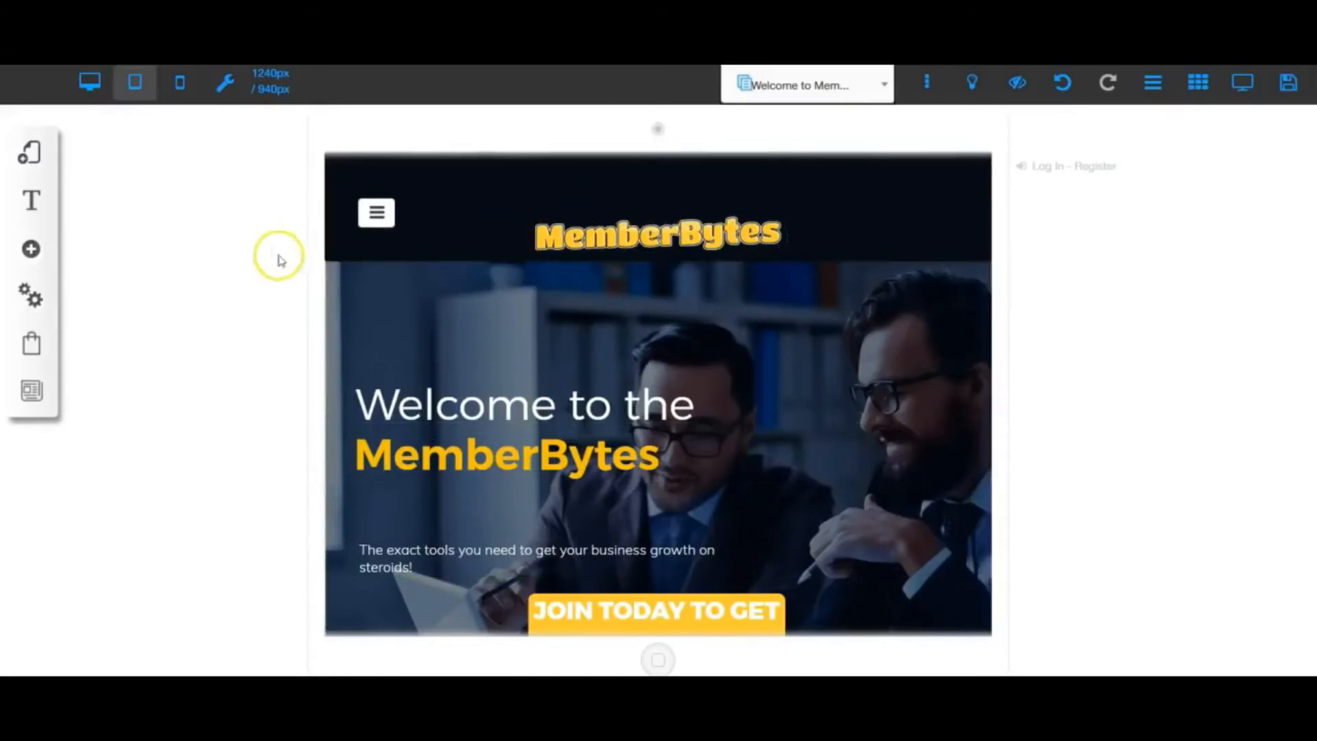
pyautogui.click(180, 85)
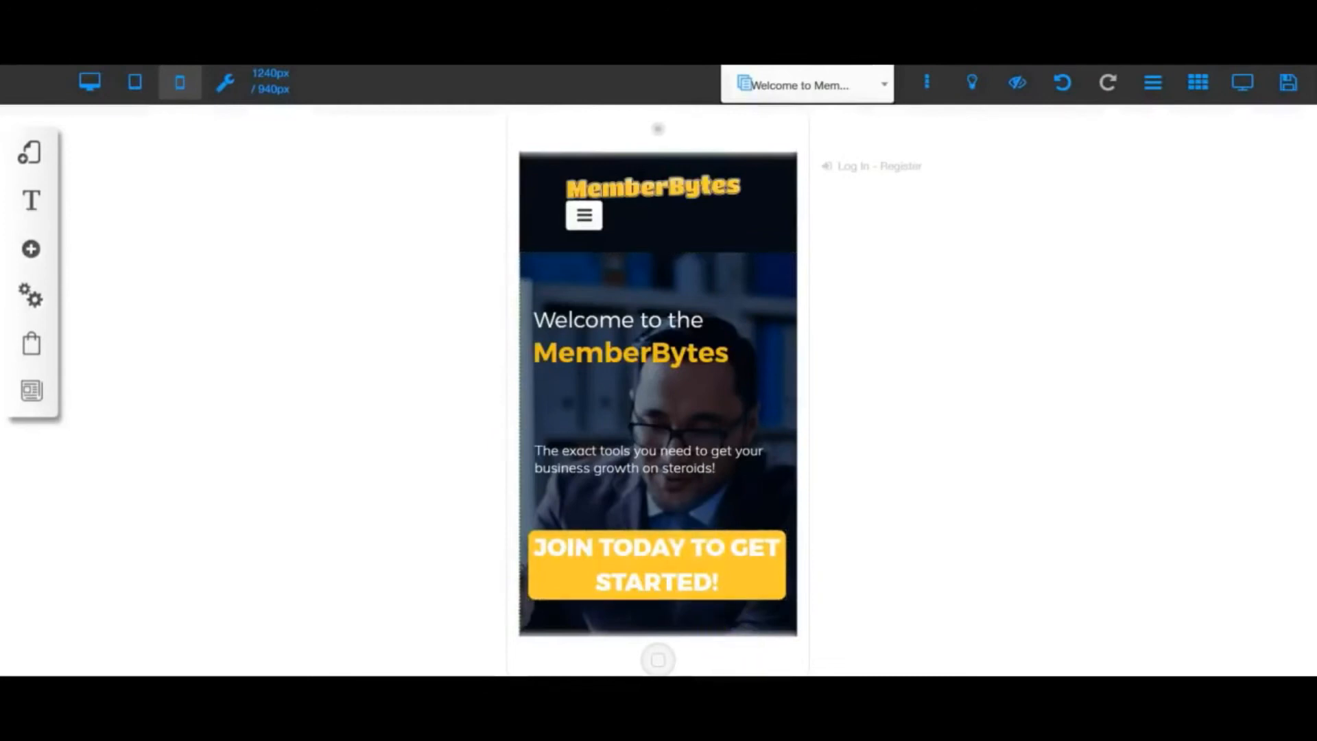
pyautogui.click(225, 85)
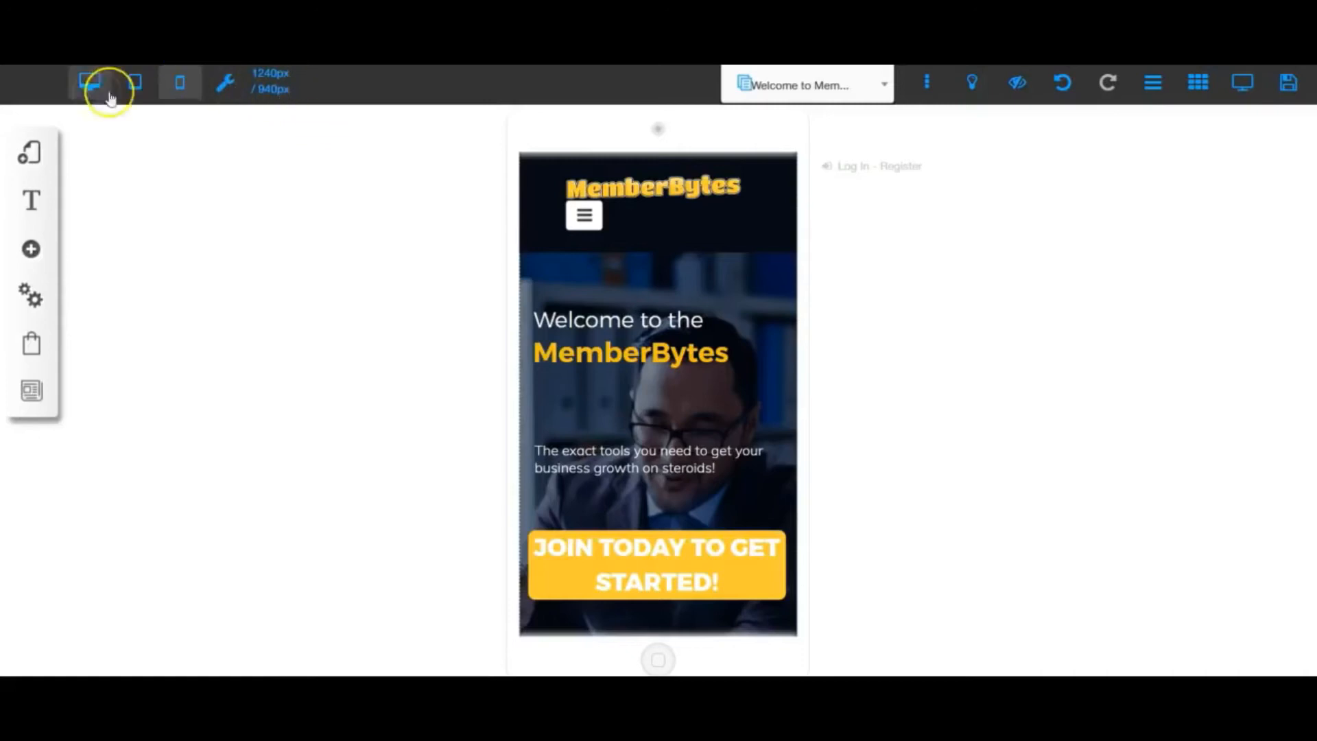
pyautogui.click(88, 82)
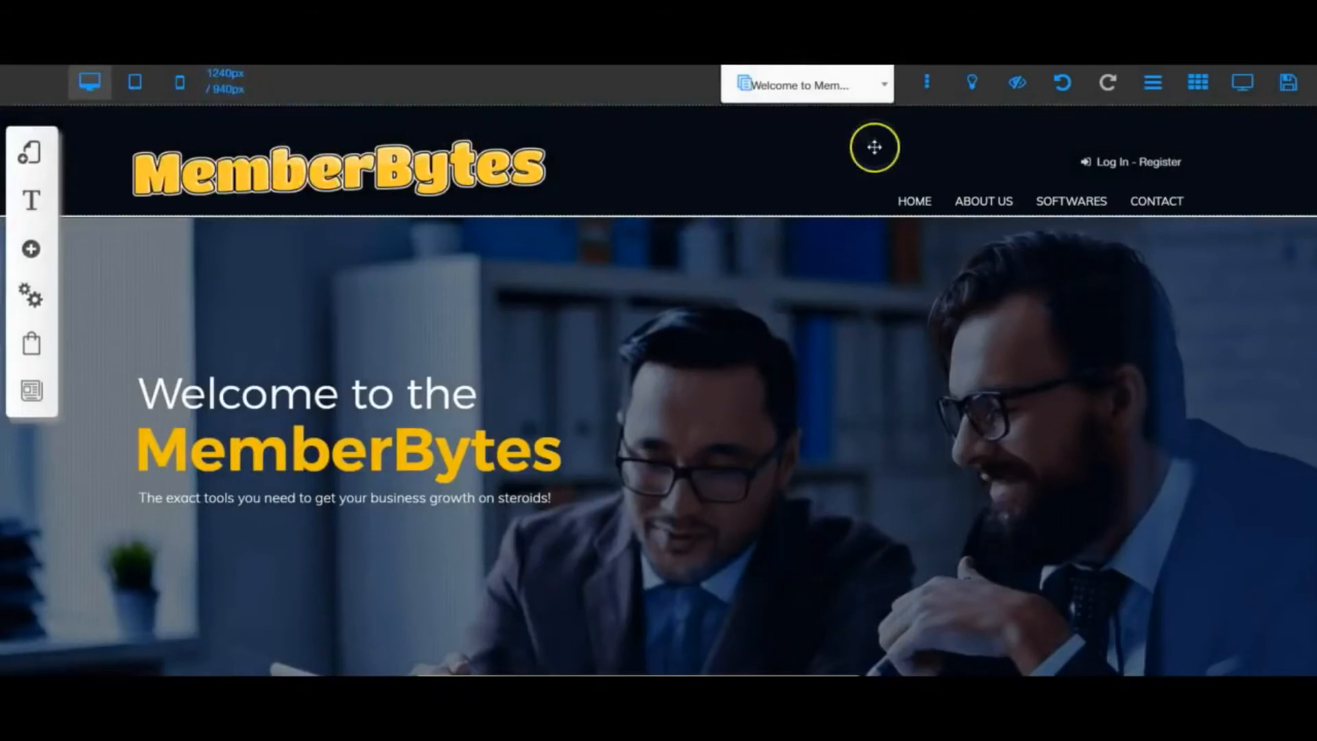
# - Turn the gridlines on, and toggle the page width between 1240px and 940px, returning to the wider setting
pyautogui.click(1196, 93)
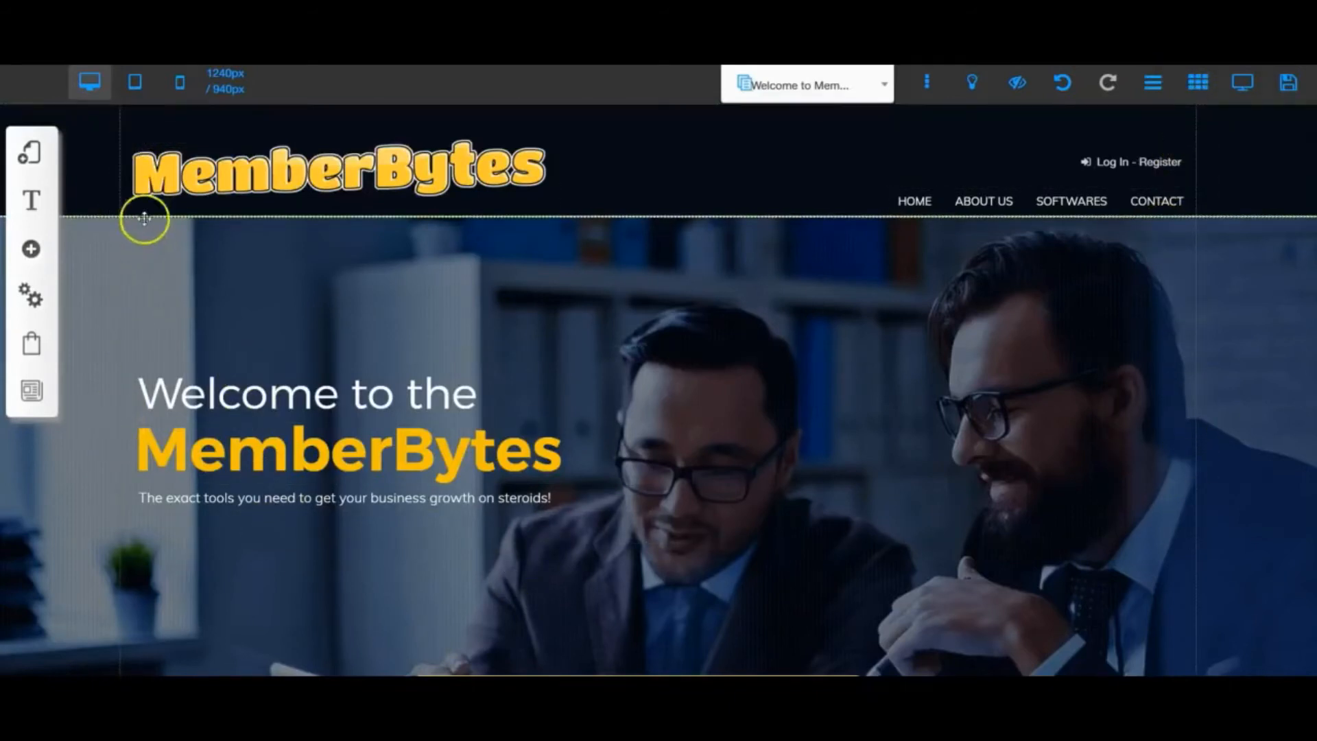
pyautogui.click(226, 87)
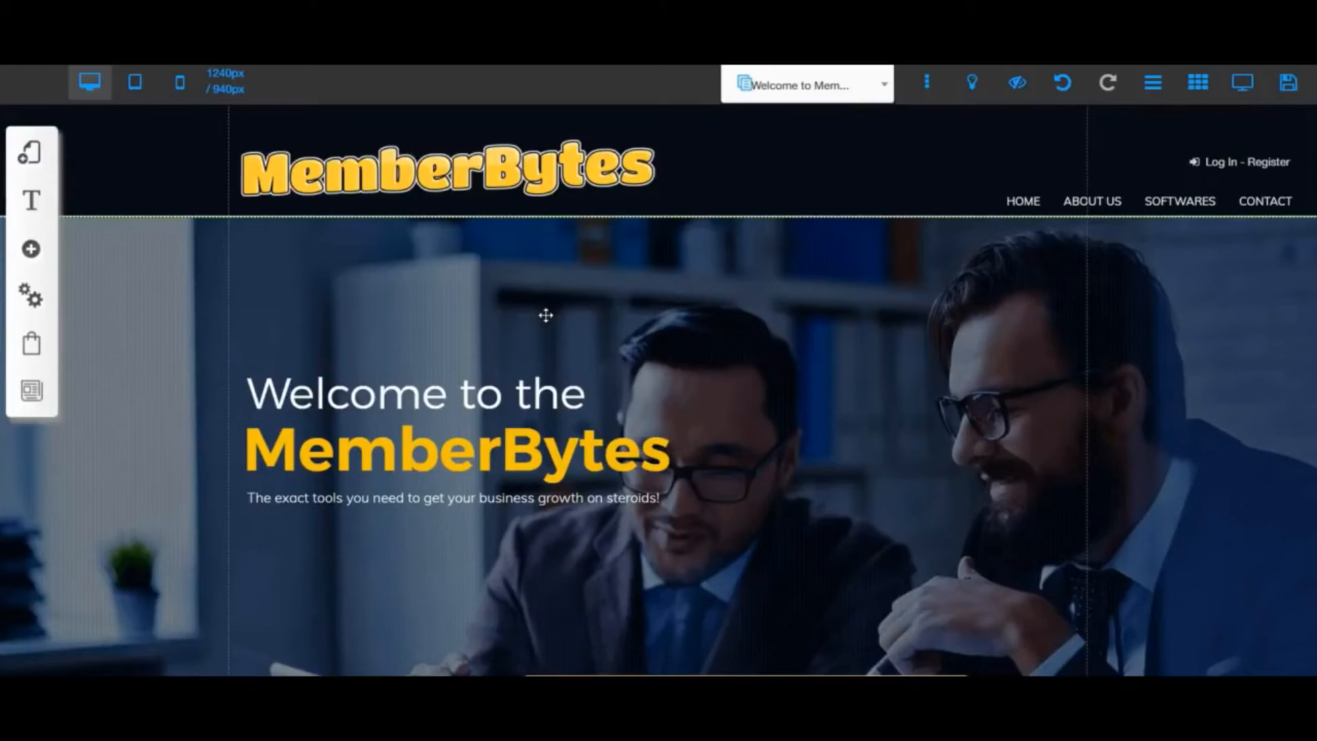
pyautogui.click(546, 318)
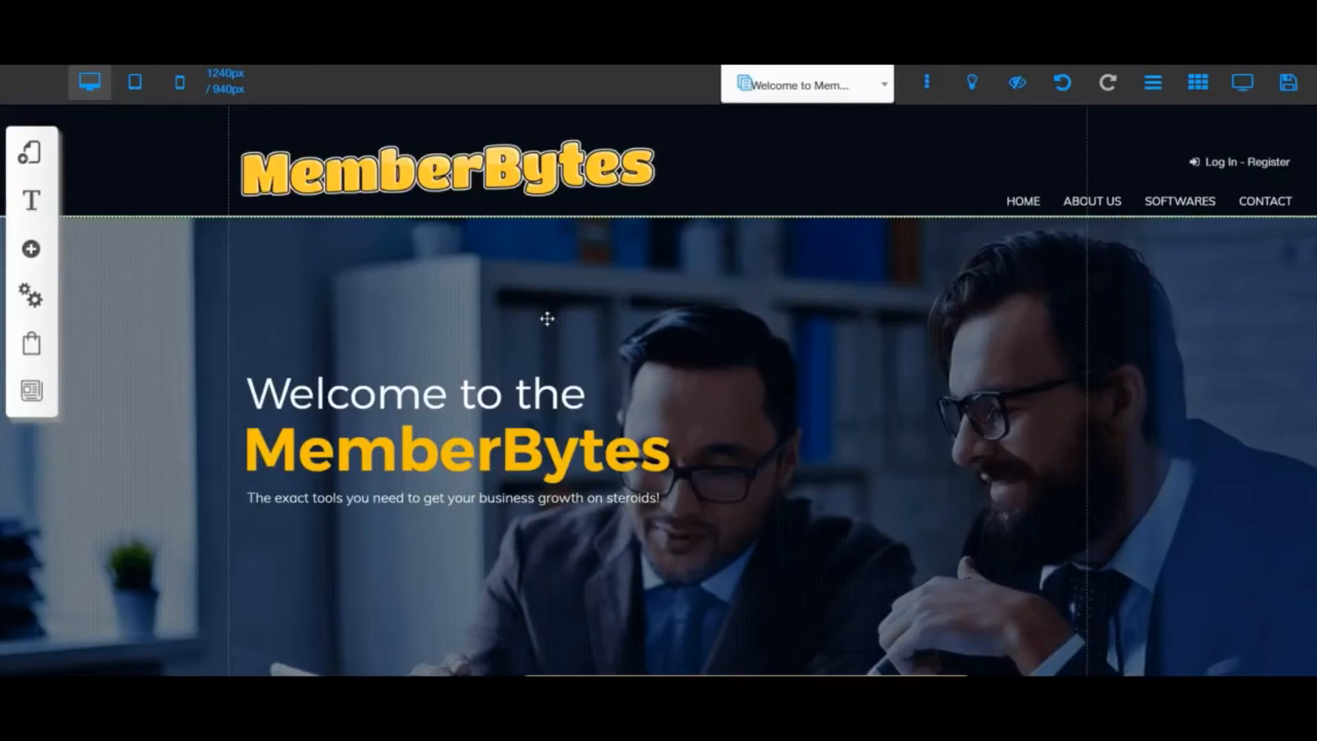
pyautogui.click(232, 87)
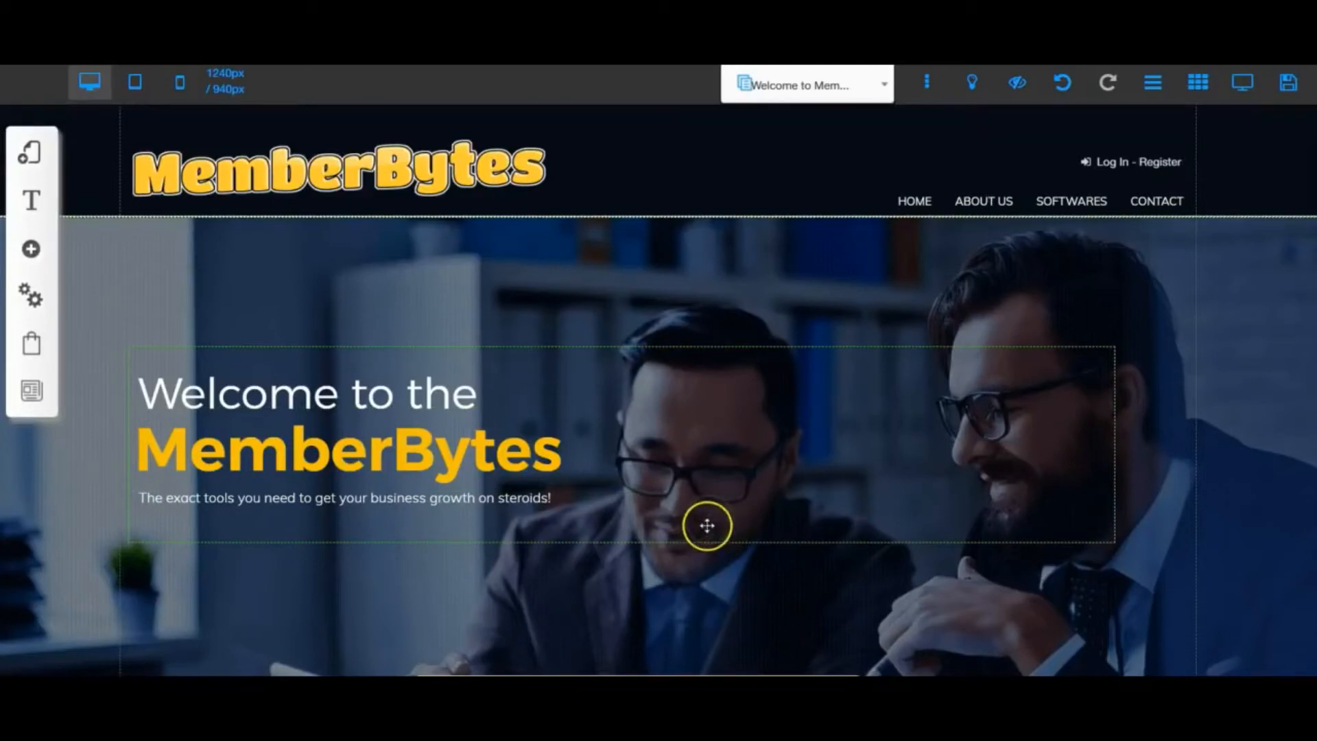
pyautogui.click(217, 103)
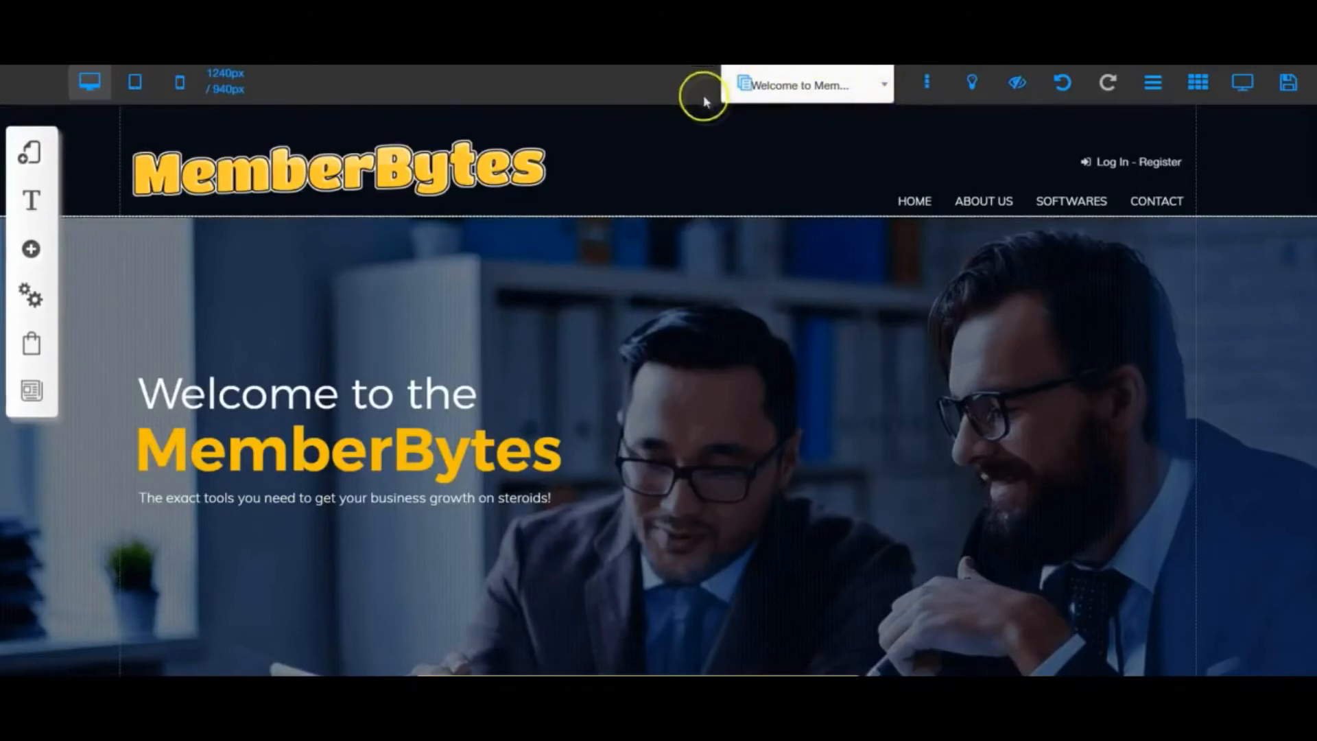
# - Switch to the About Us page of the MemberBytes layout, look it over, and return to the welcome page
pyautogui.click(885, 86)
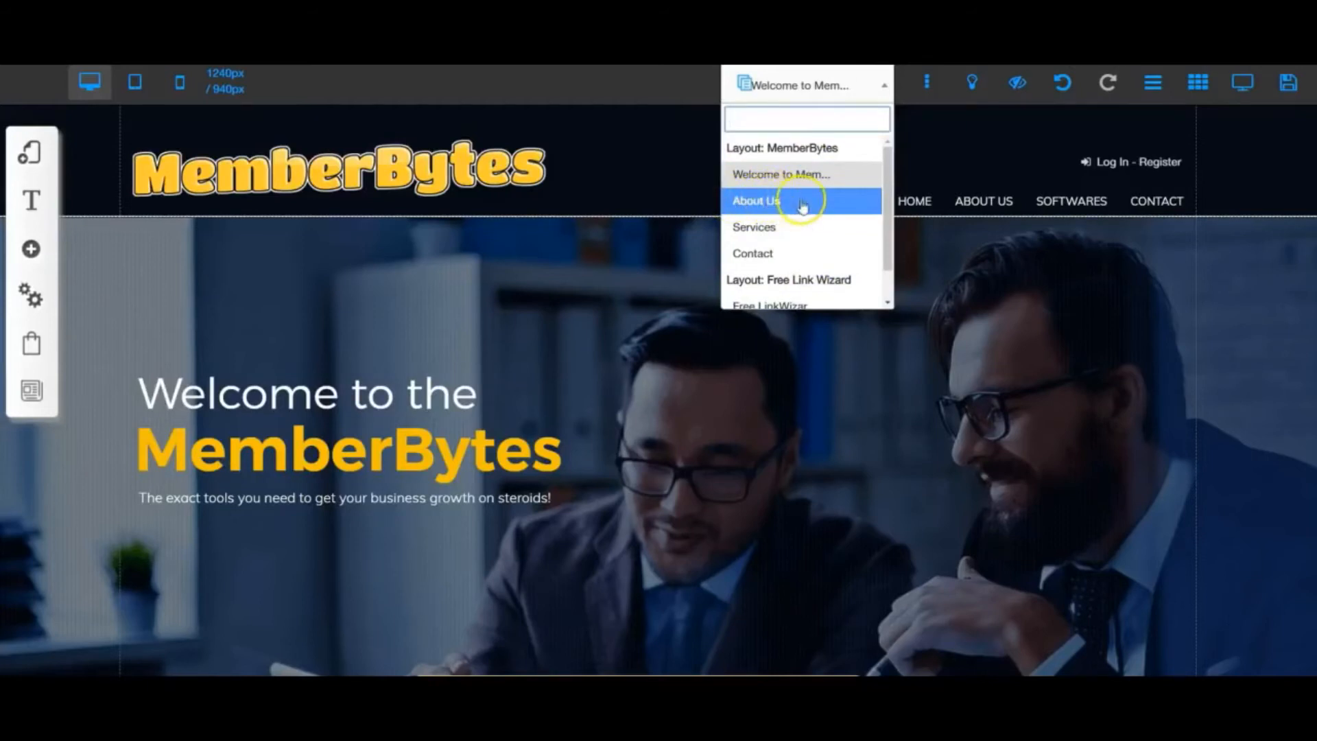
pyautogui.click(775, 201)
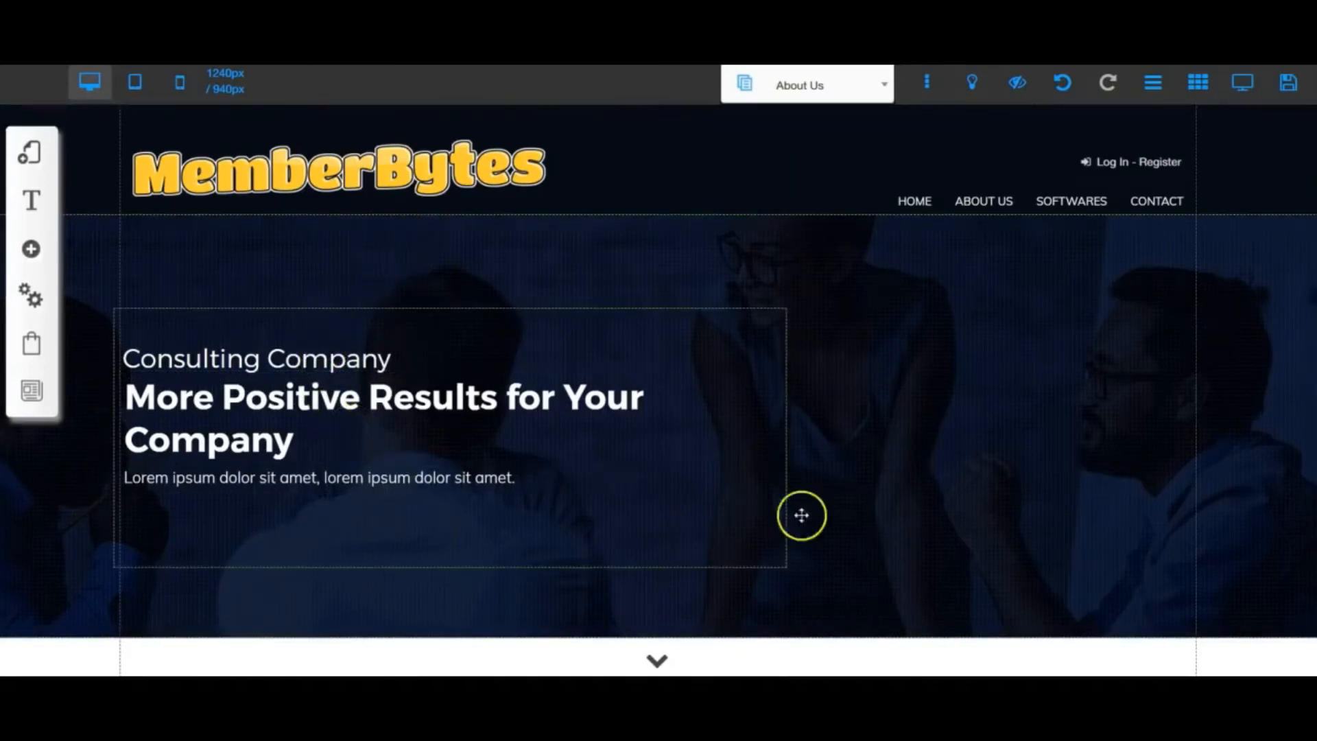
pyautogui.scroll(-6, 823, 507)
pyautogui.scroll(6, 823, 507)
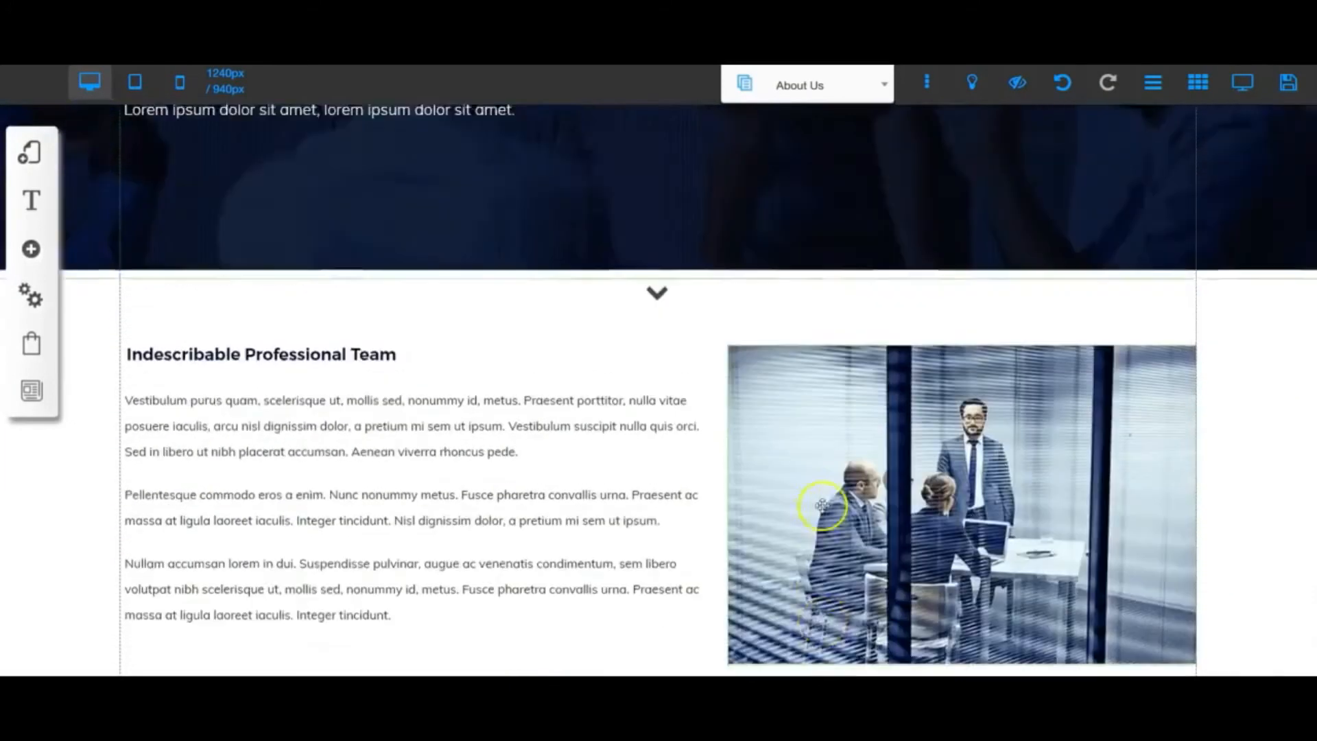
pyautogui.click(883, 88)
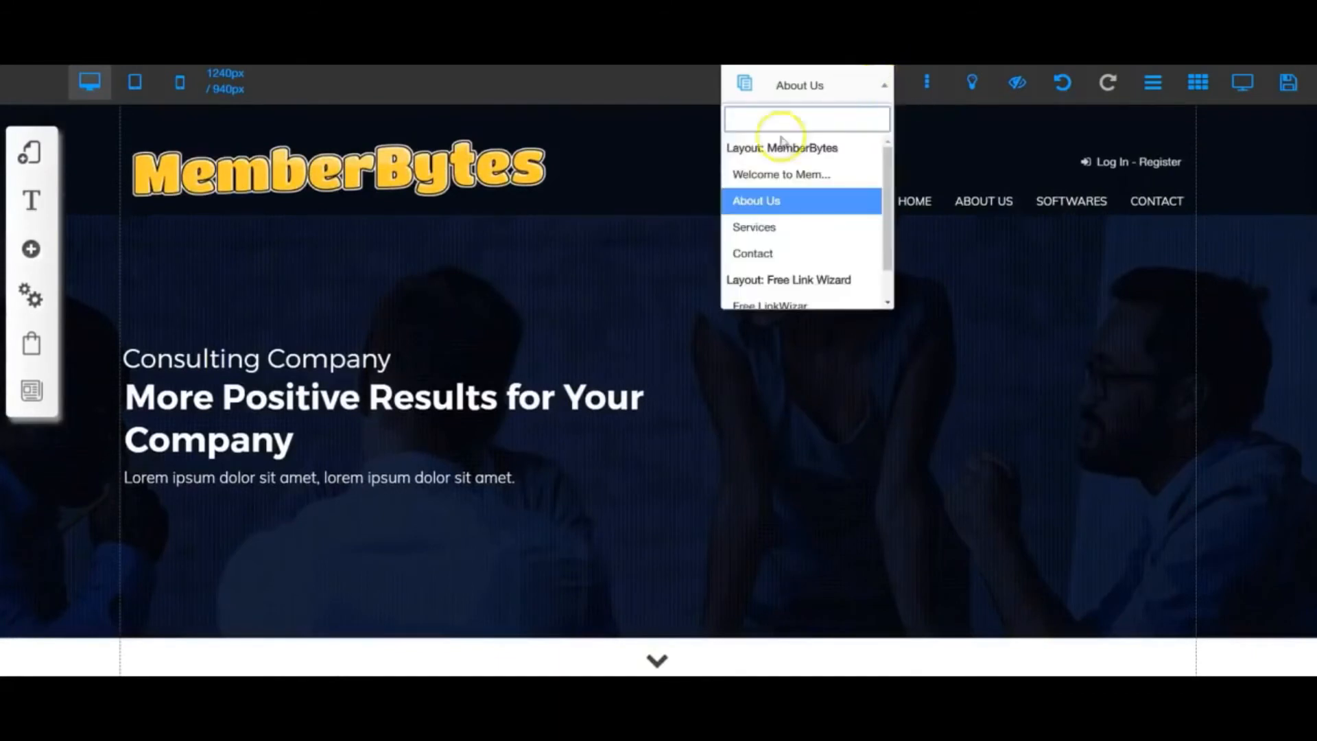
pyautogui.click(763, 180)
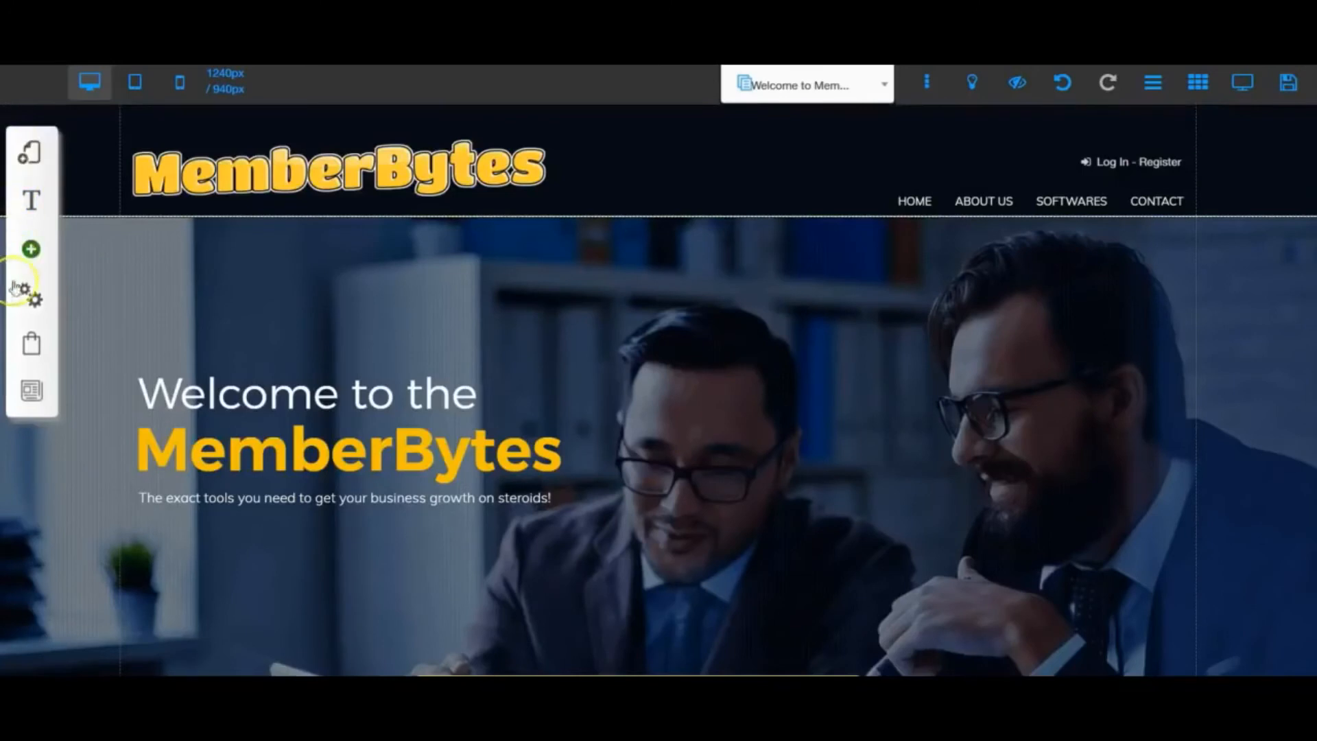
# - Examine the MemberBytes layout's page list and the Settings and SEO of its Welcome to MemberBytes page, closing them without edits
pyautogui.click(29, 153)
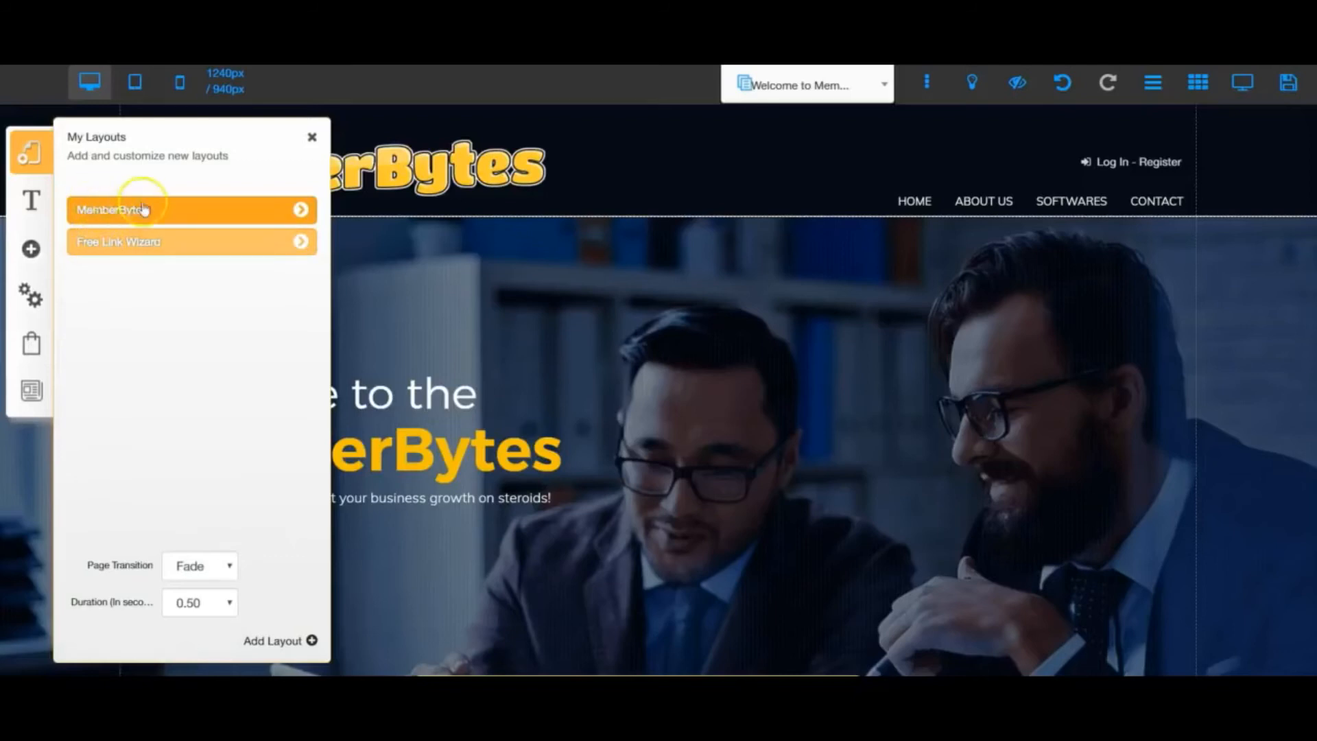
pyautogui.click(302, 211)
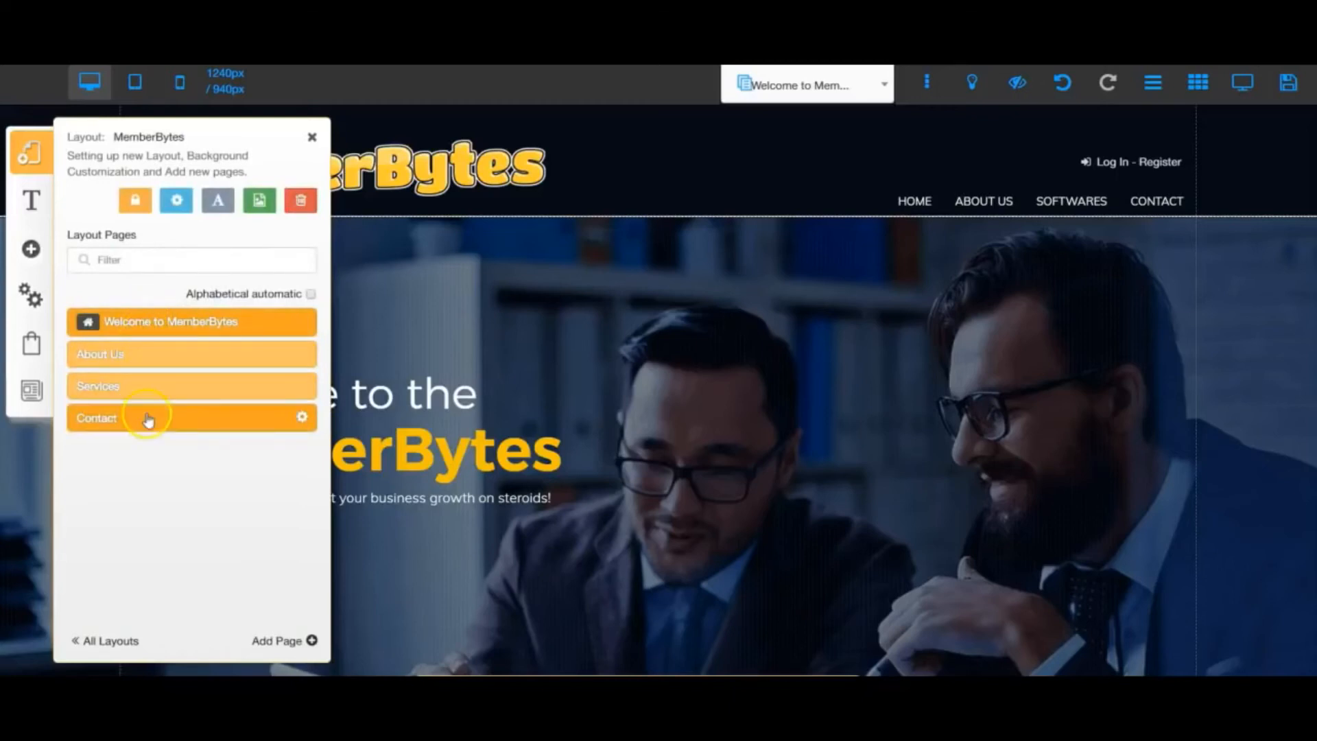
pyautogui.click(151, 429)
pyautogui.click(181, 441)
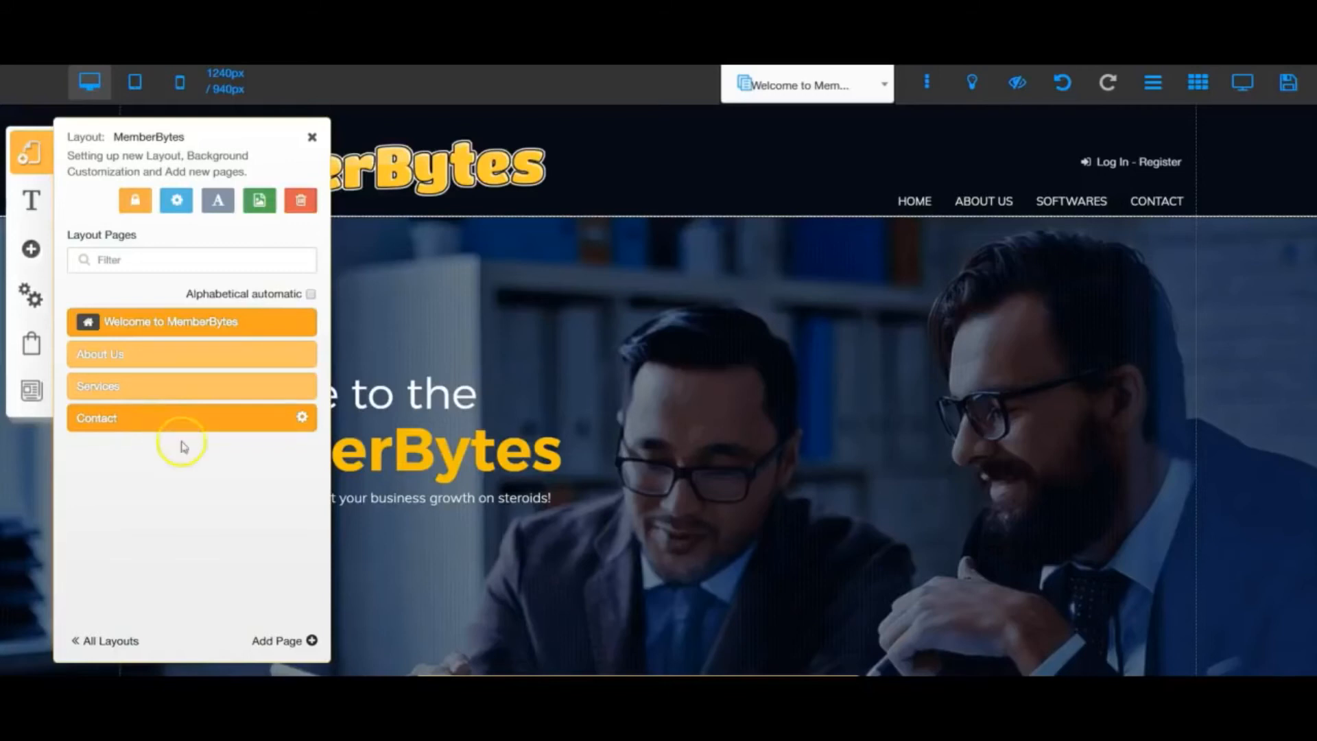
pyautogui.click(139, 329)
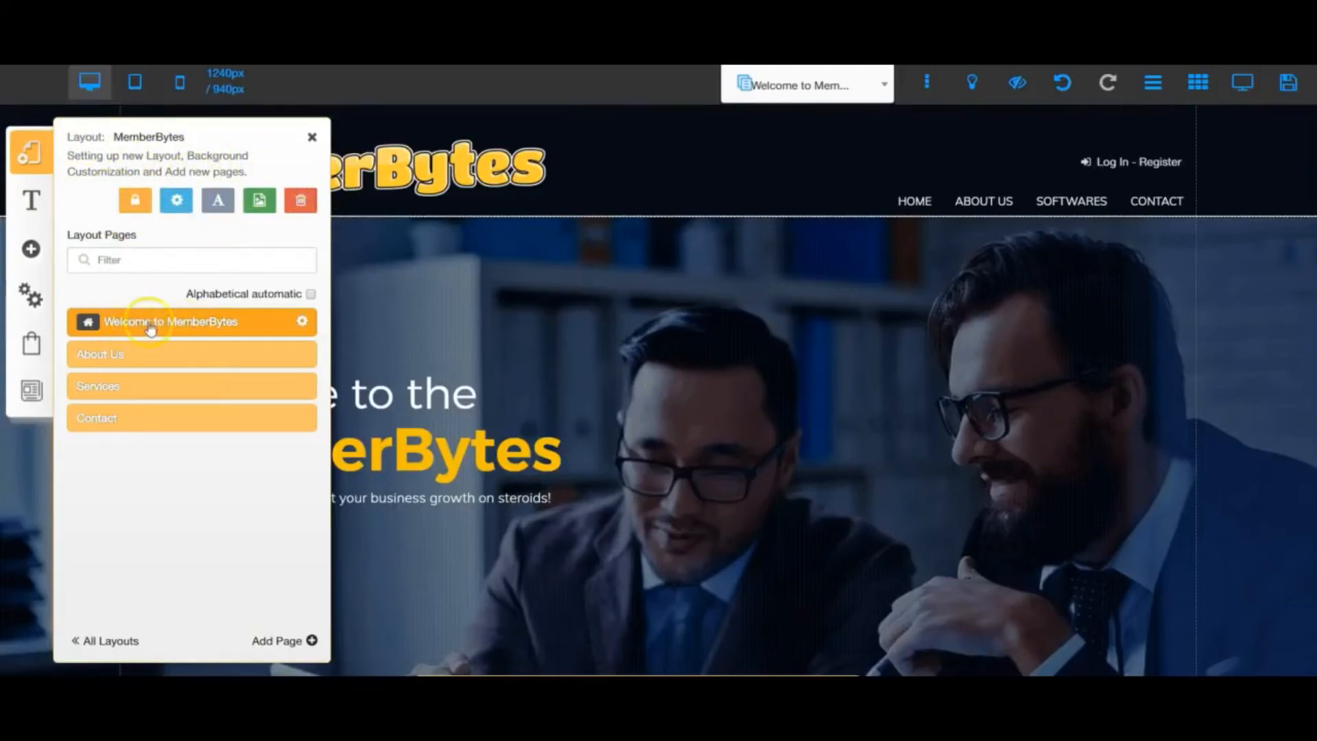
pyautogui.click(304, 321)
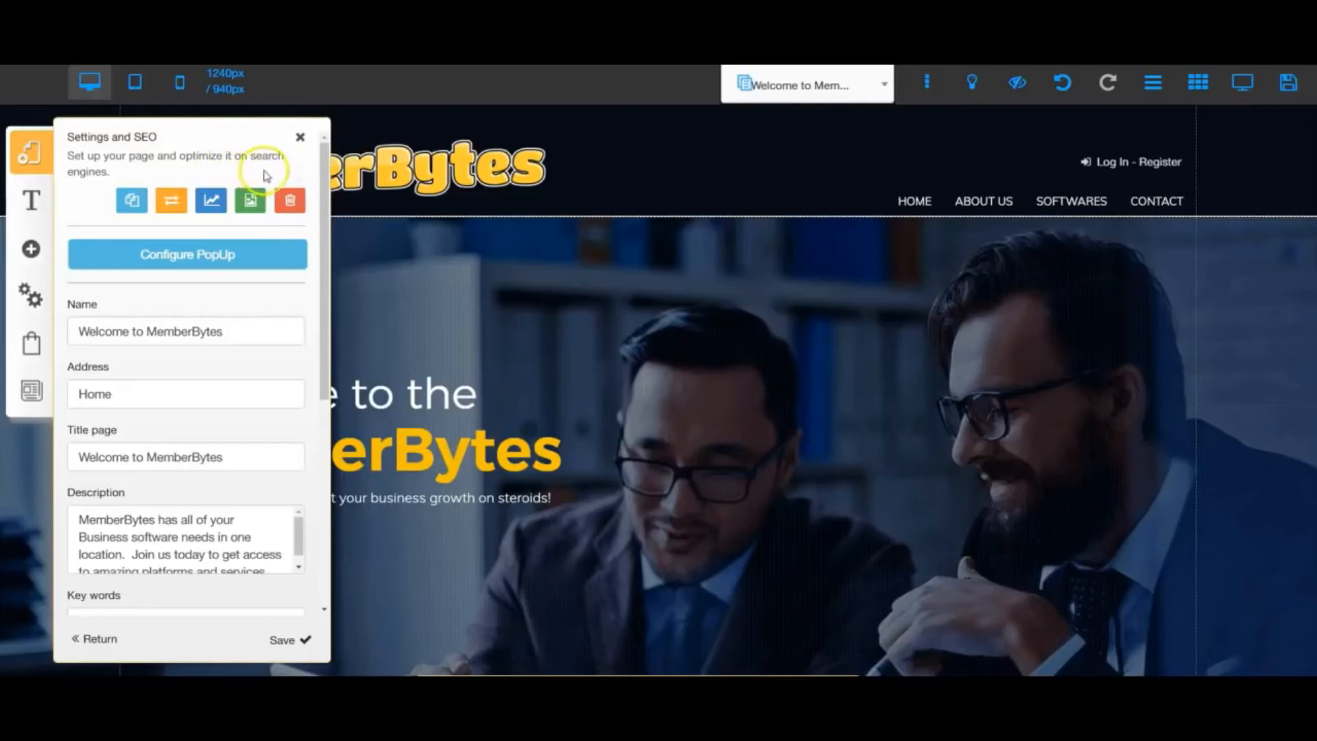
pyautogui.click(300, 137)
pyautogui.click(146, 180)
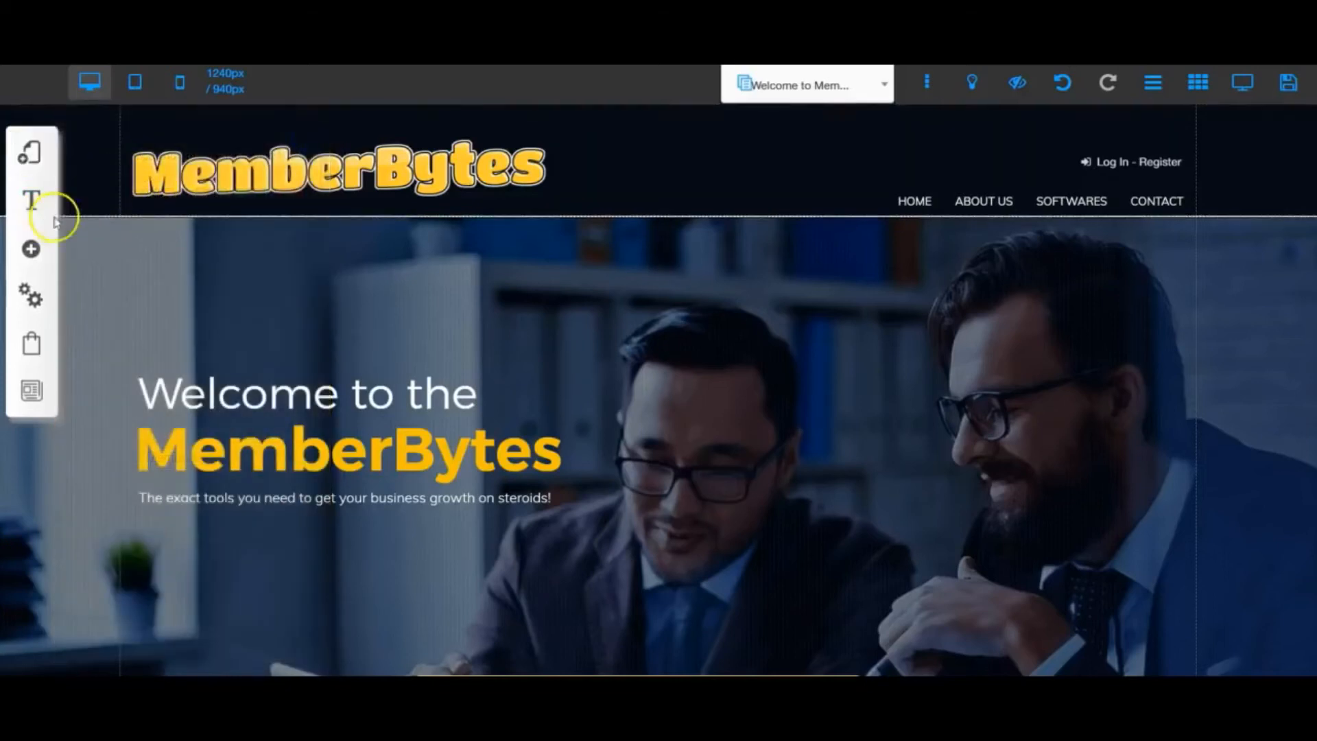
# - Examine the Title XL font style in the site's font scheme, and close the font customization
pyautogui.click(30, 200)
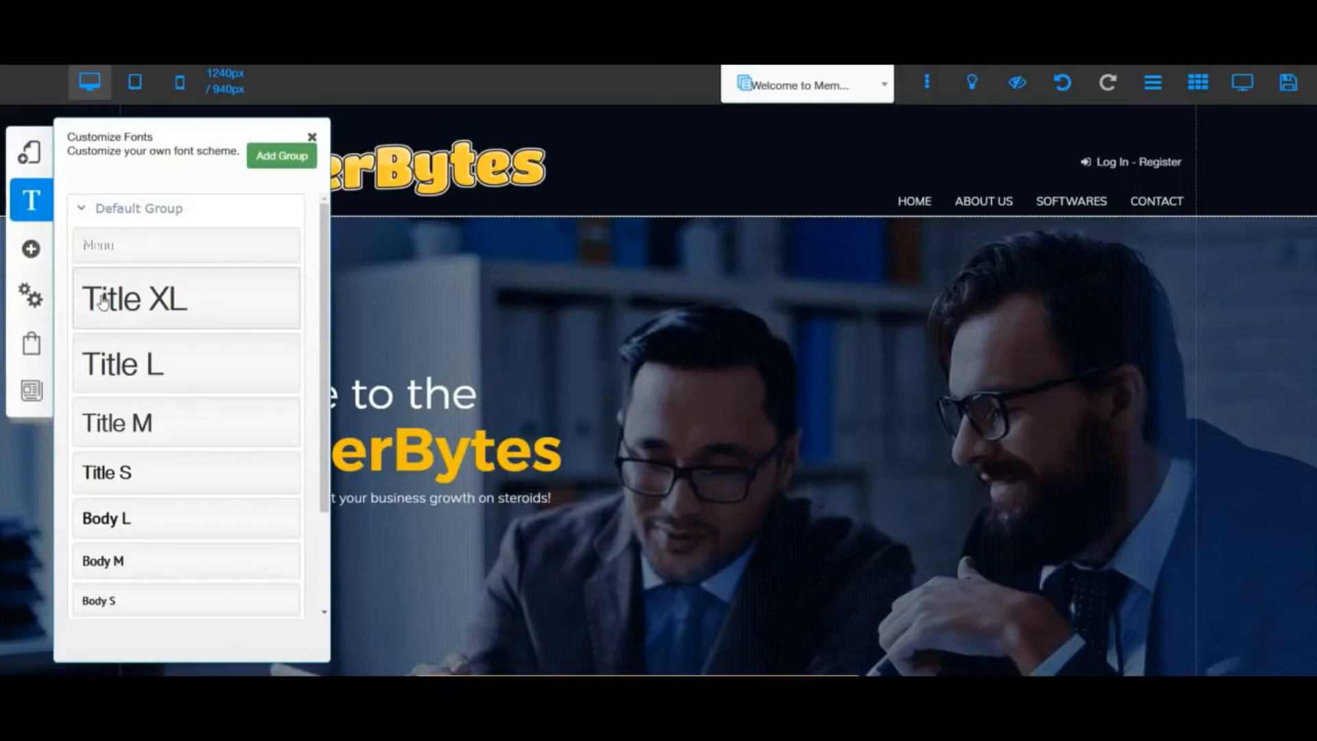
pyautogui.click(148, 300)
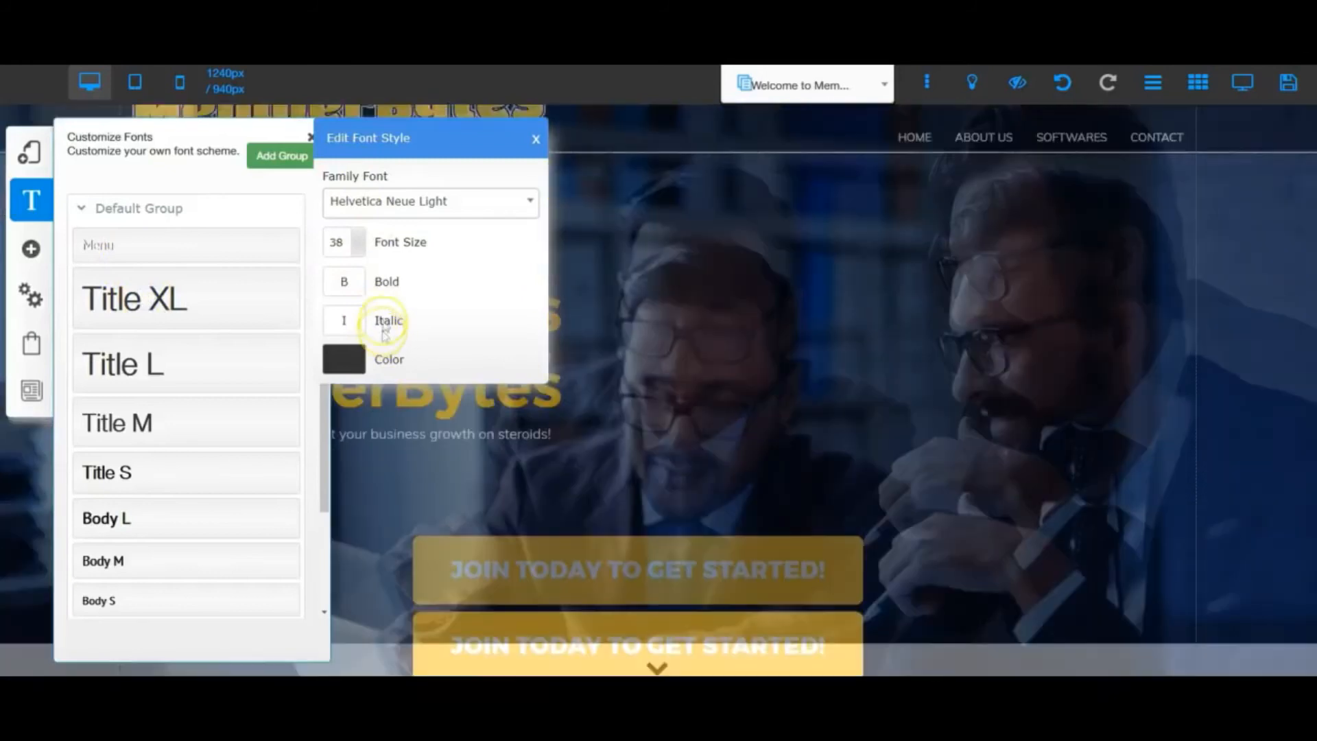
pyautogui.click(192, 309)
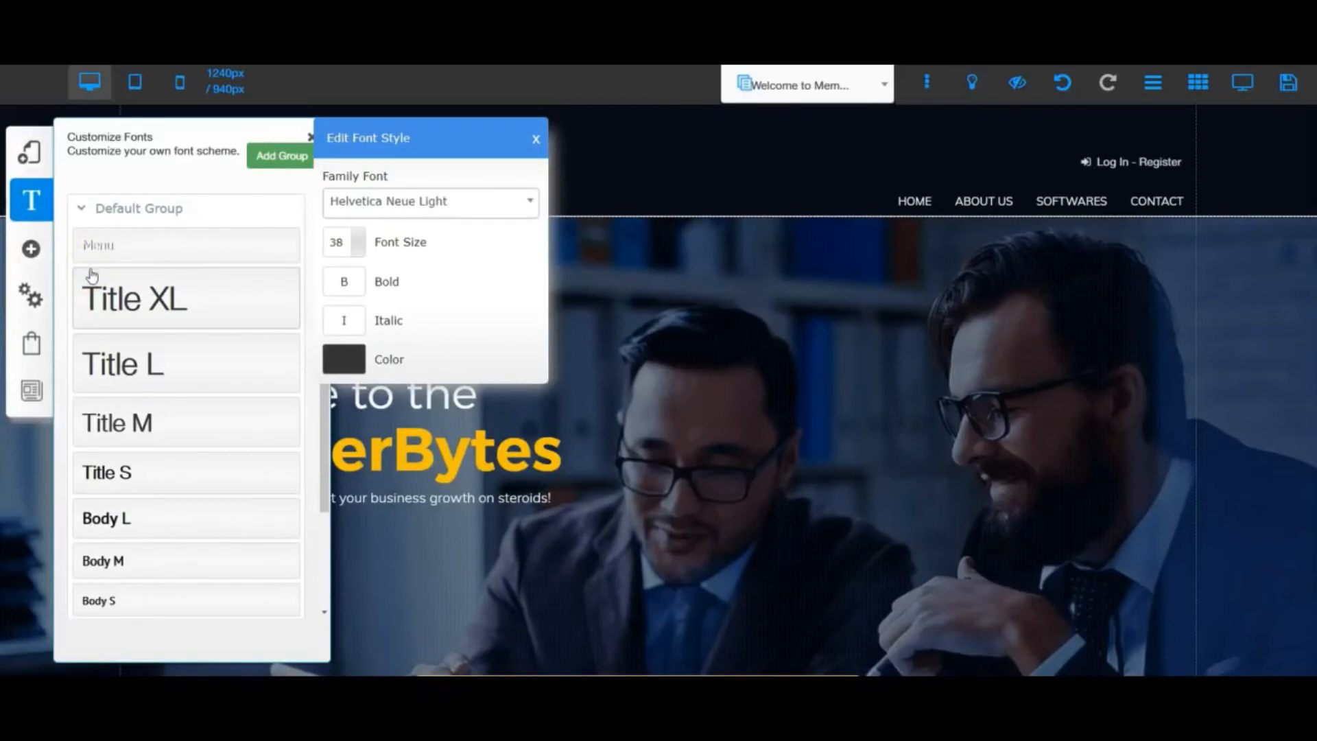
pyautogui.click(310, 136)
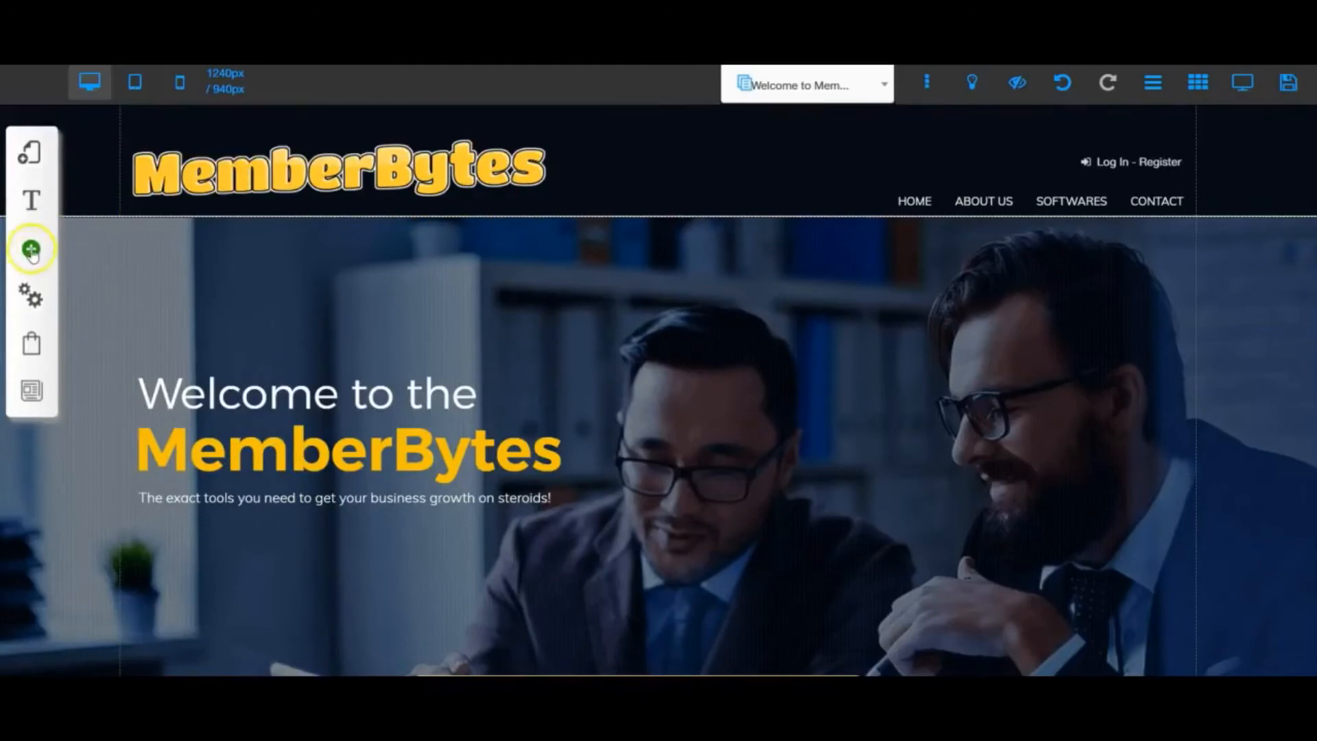
# - Browse the elements that can be added to the site, from Pop Up down to Blog Apps
pyautogui.click(33, 252)
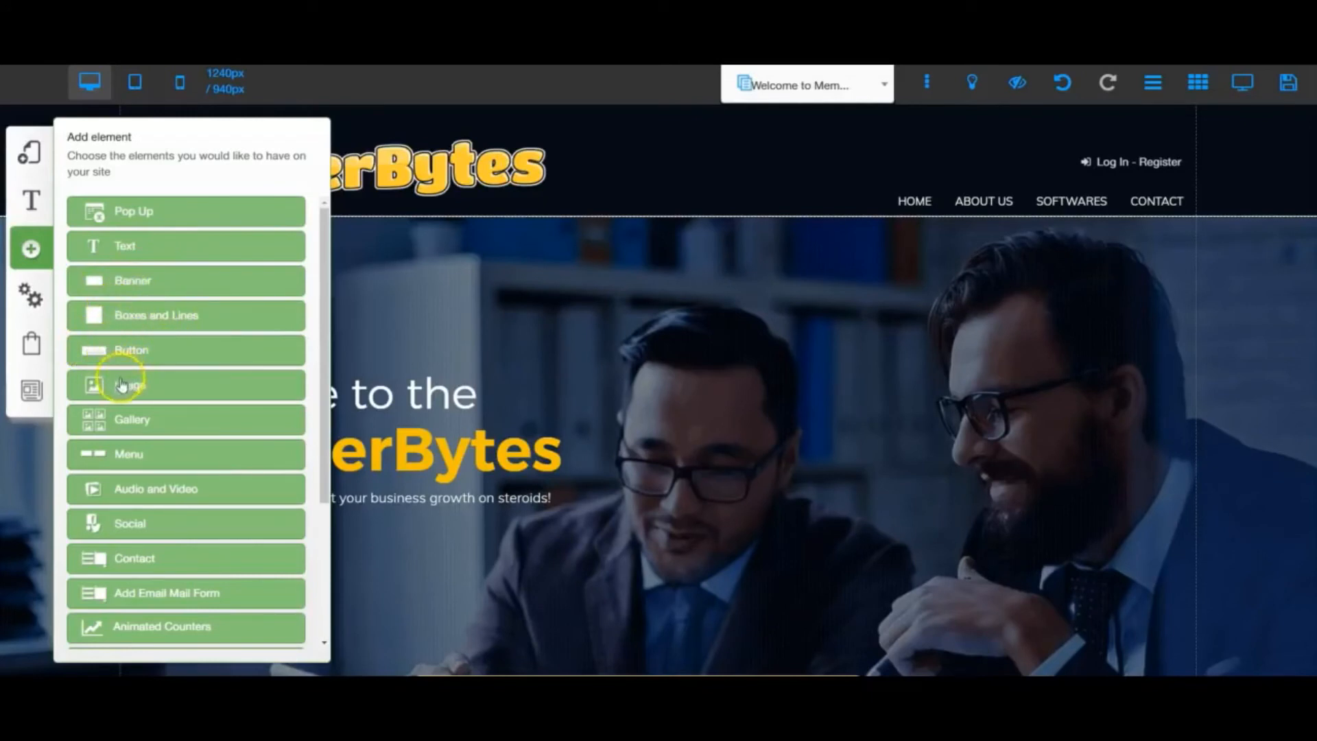
pyautogui.scroll(-2, 120, 412)
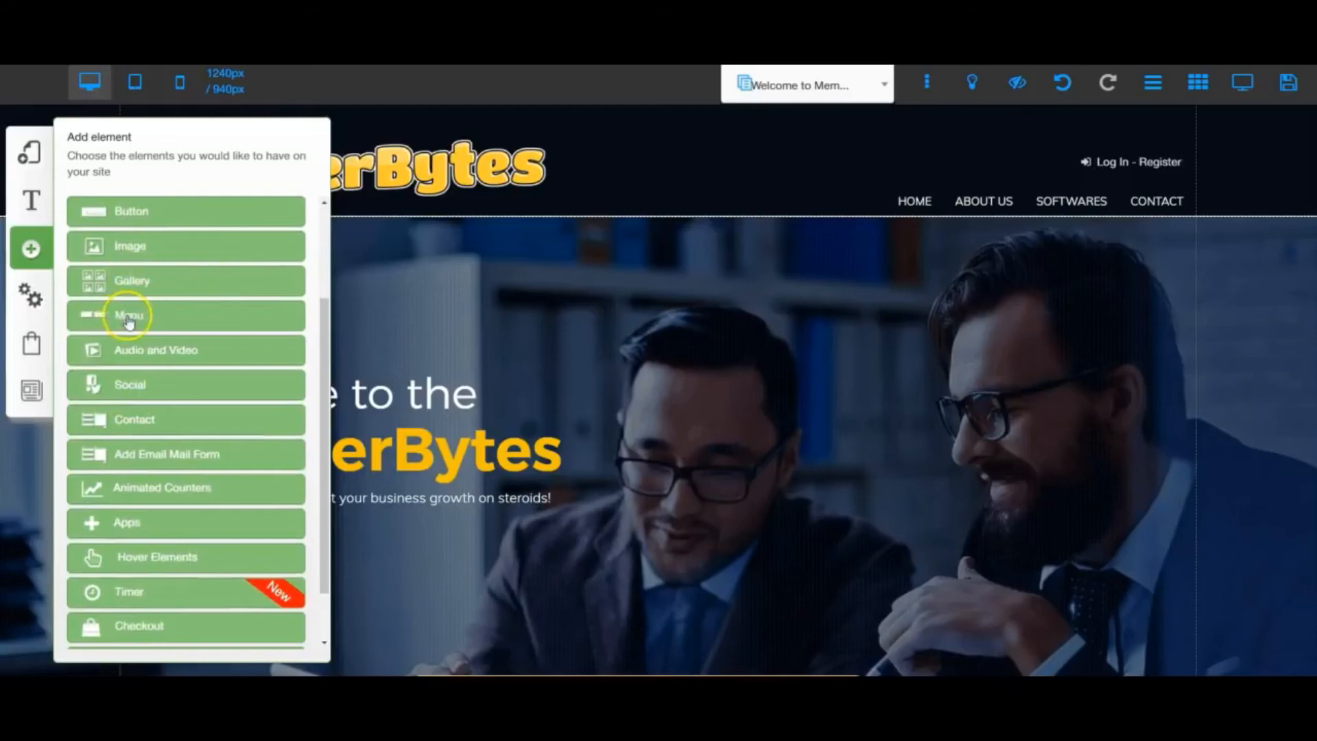
pyautogui.moveTo(138, 310); pyautogui.dragTo(856, 212)
pyautogui.scroll(-1, 118, 501)
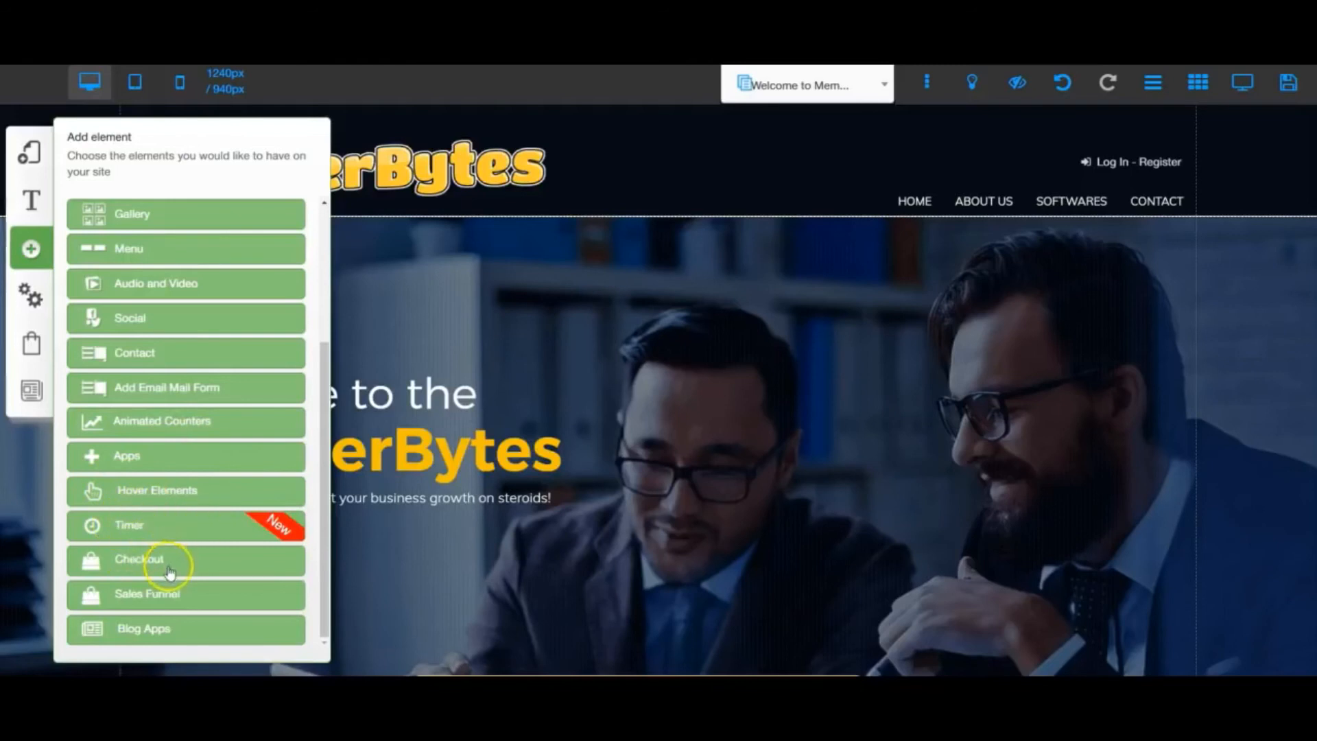
pyautogui.scroll(-2, 158, 566)
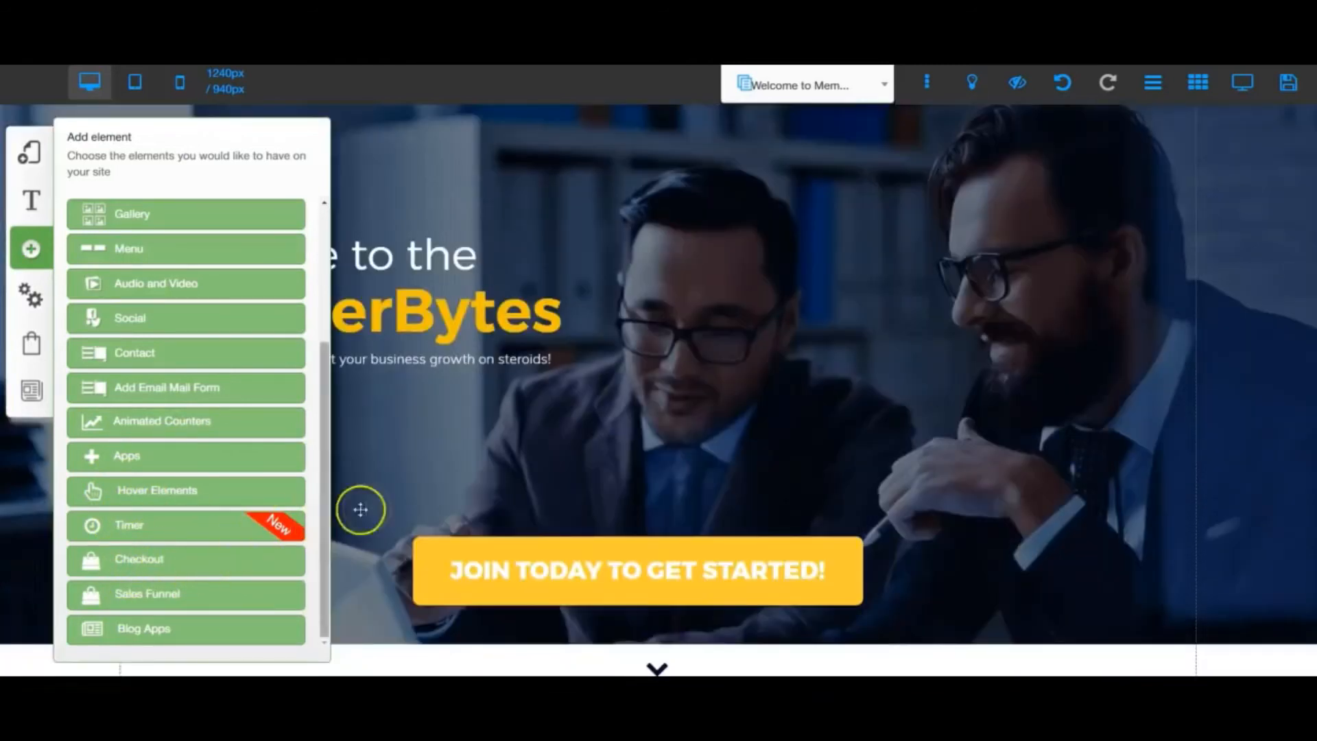
pyautogui.scroll(2, 389, 494)
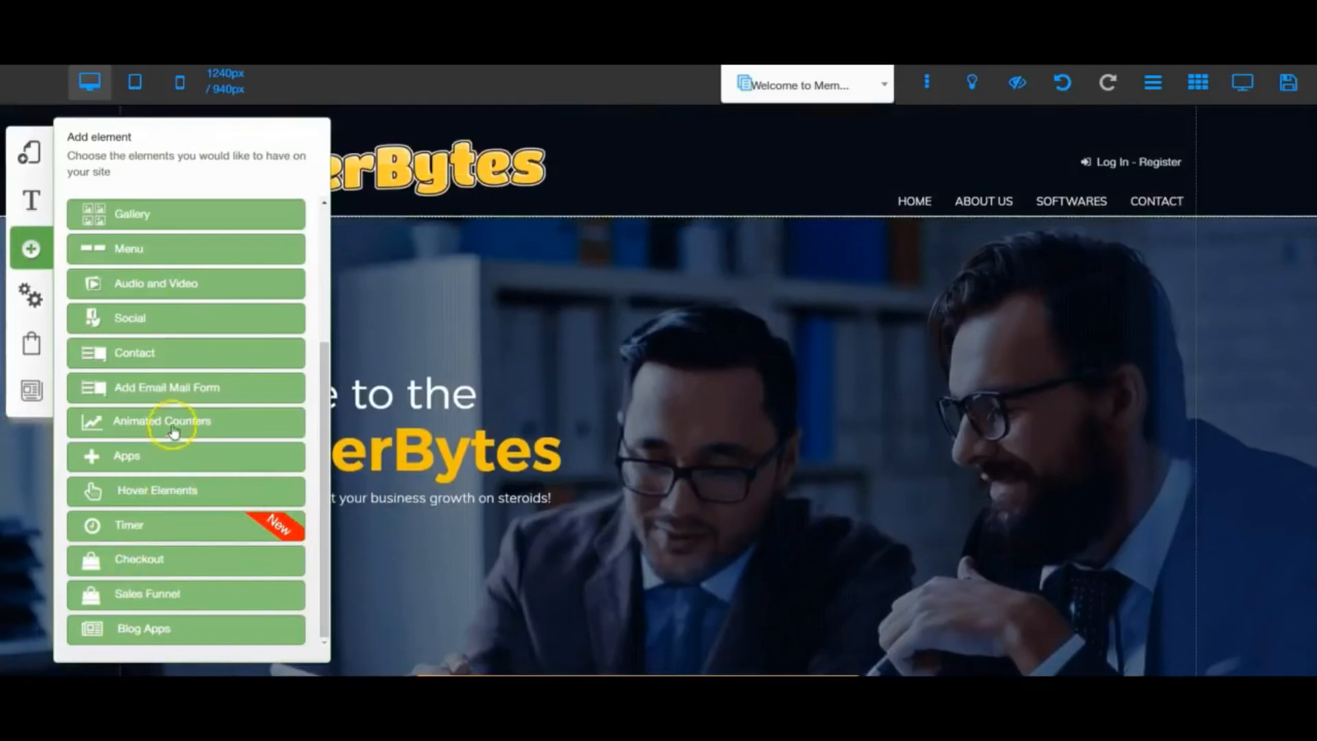
# - Look through the Apps elements, including Webinar, E-learning, GDPR, Anchor, Review, Shopify and Open Table, and close the list
pyautogui.click(129, 456)
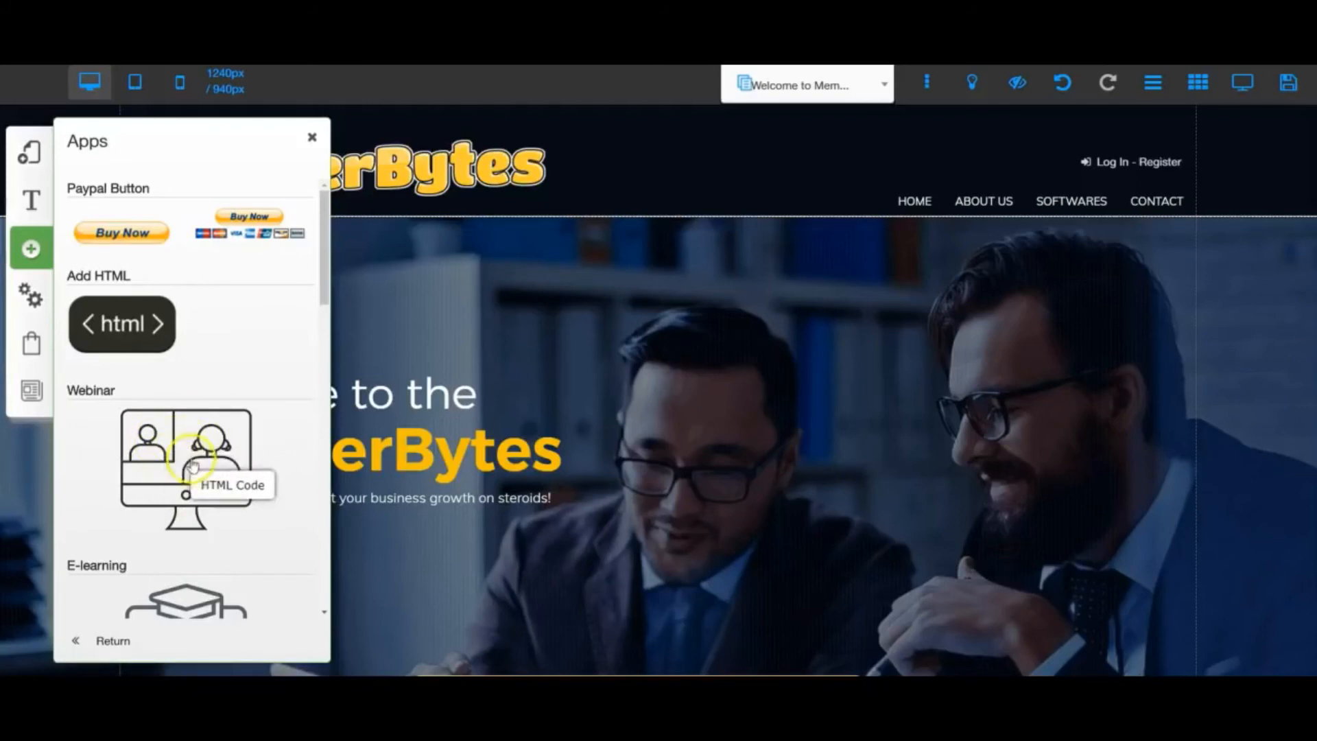
pyautogui.scroll(-3, 187, 461)
pyautogui.scroll(-1, 188, 461)
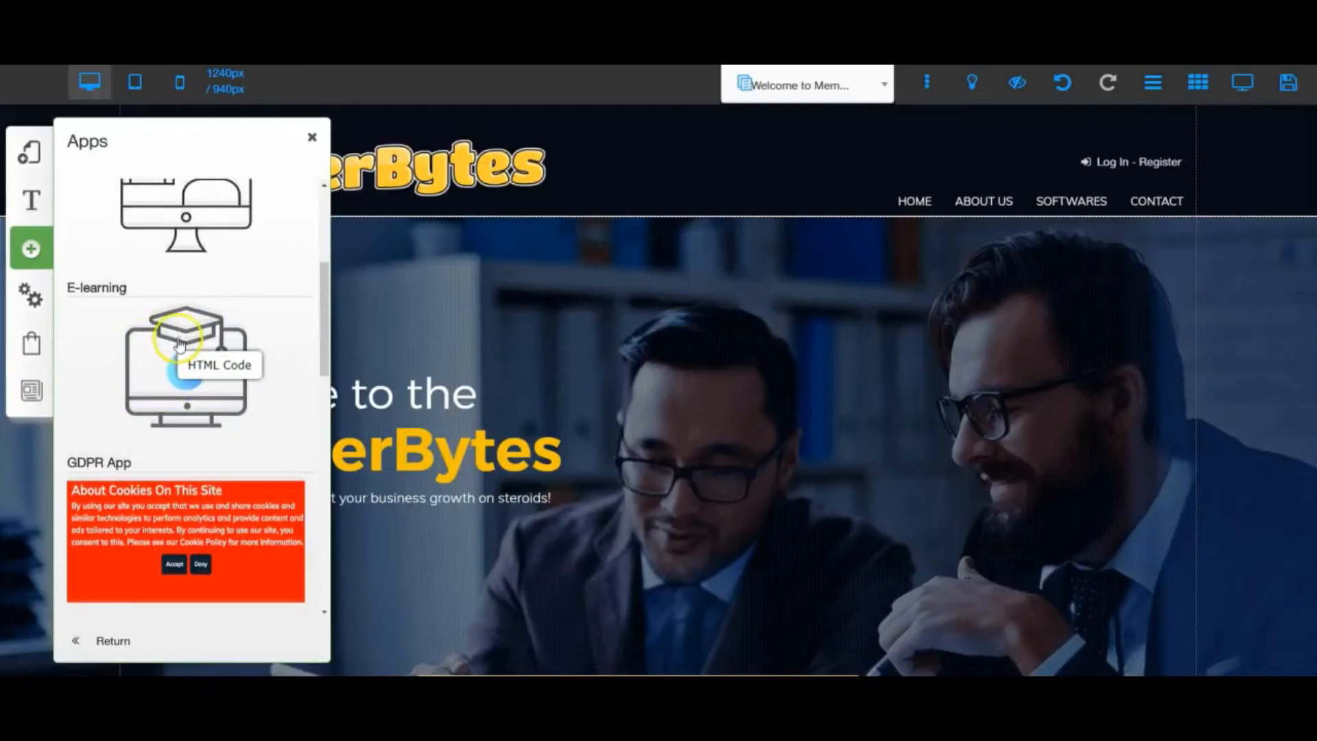
pyautogui.scroll(-3, 176, 336)
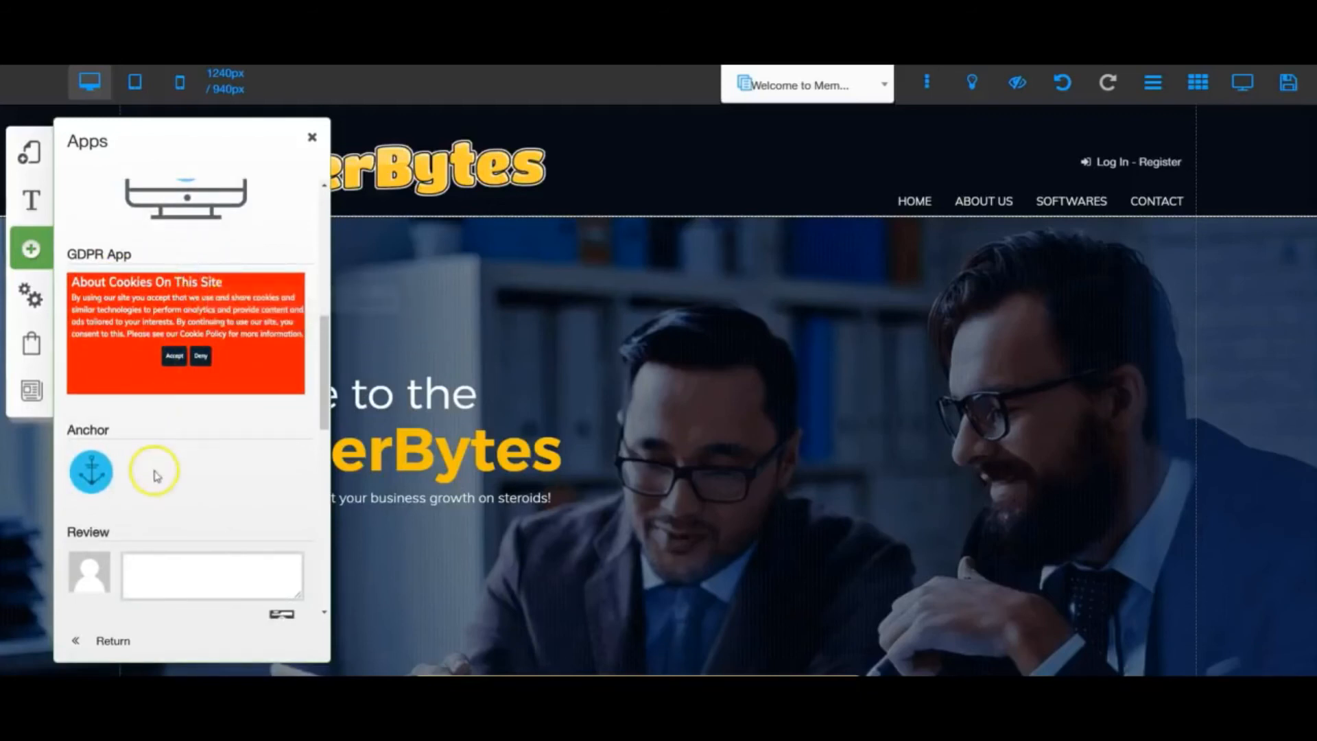
pyautogui.scroll(-2, 154, 473)
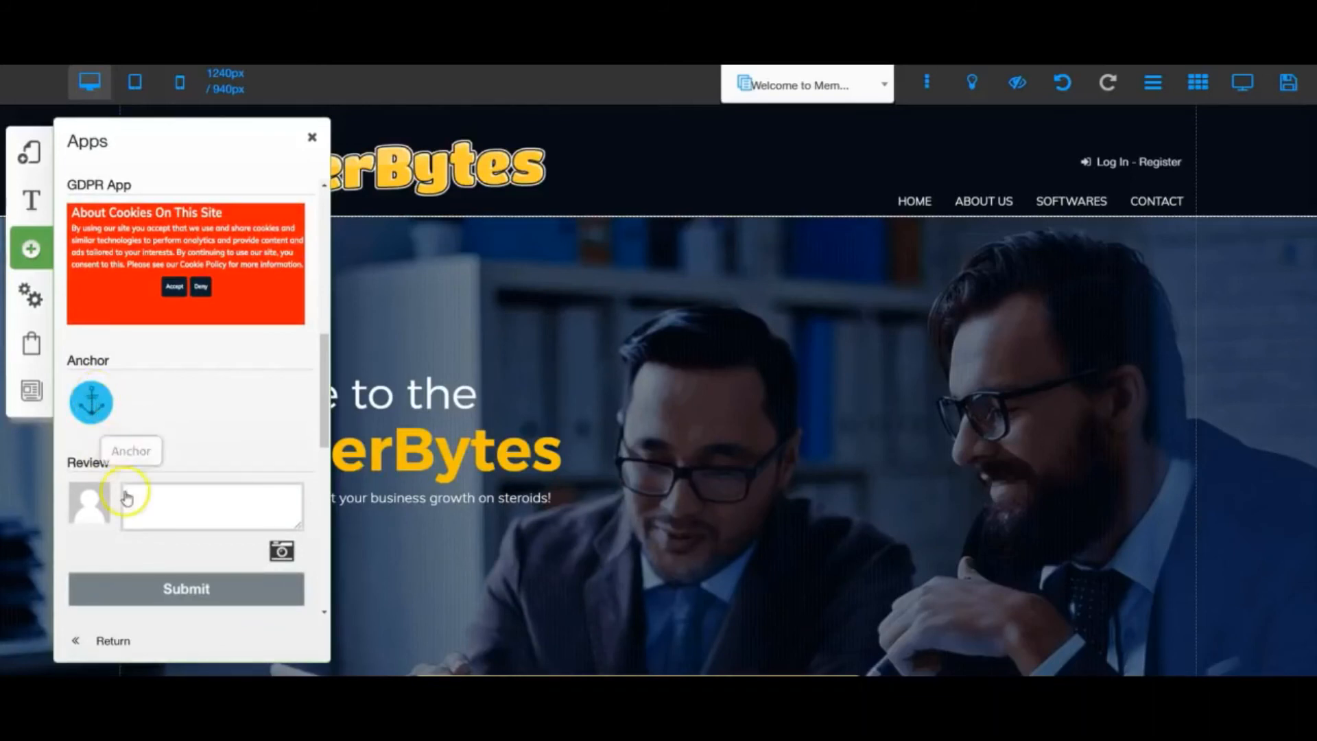
pyautogui.scroll(-2, 180, 515)
pyautogui.scroll(-6, 181, 524)
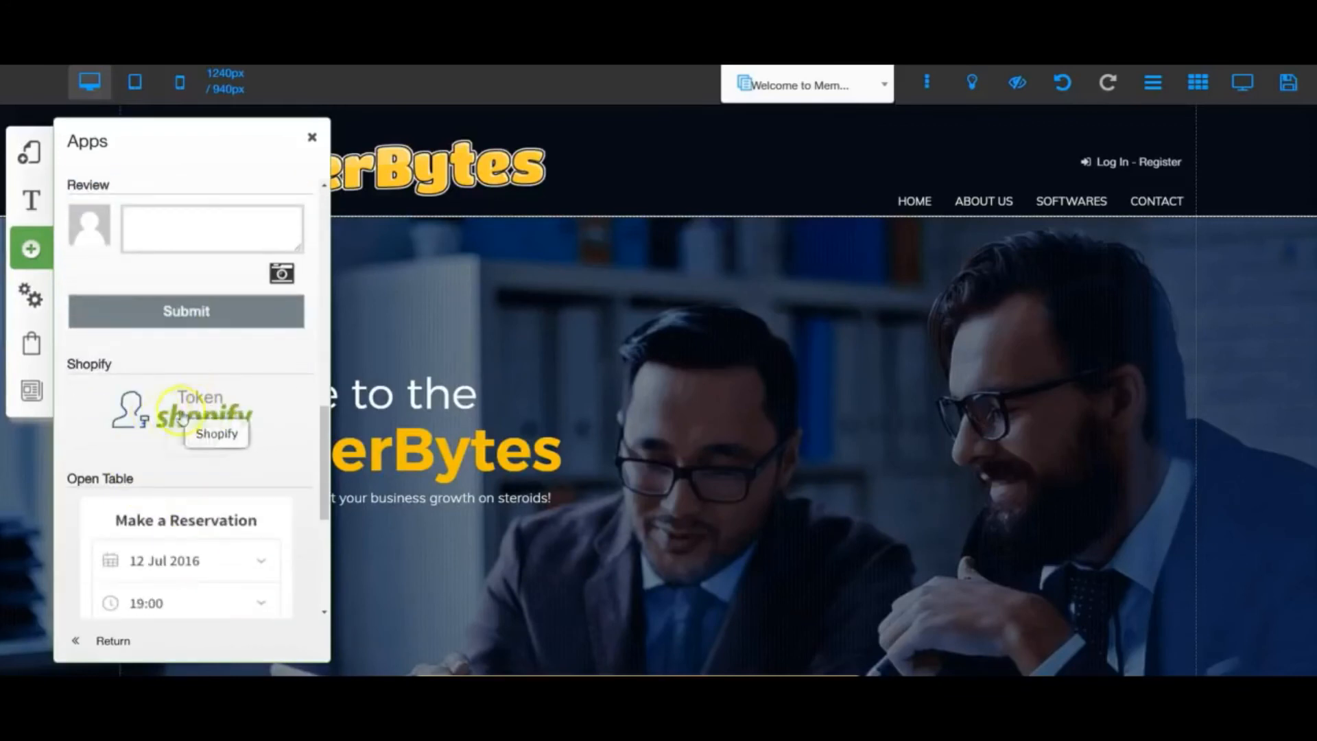
pyautogui.scroll(-2, 139, 519)
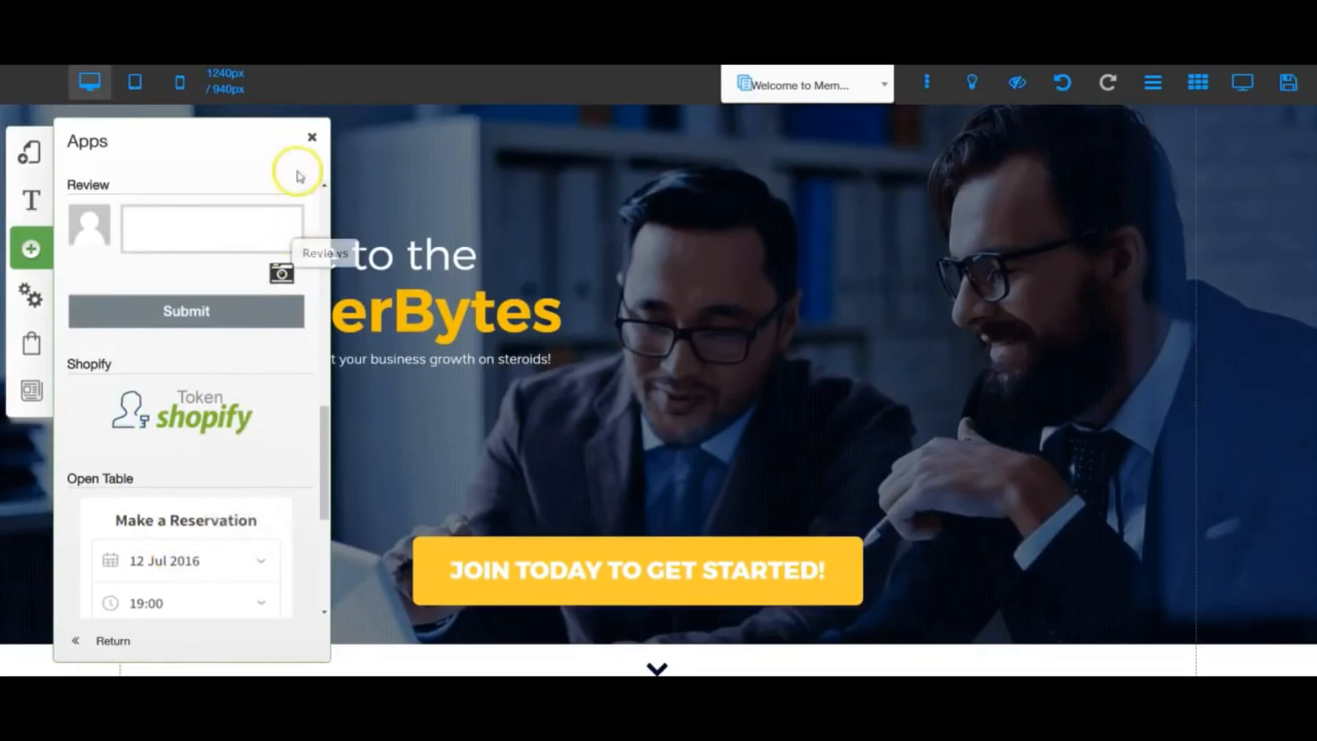
pyautogui.click(313, 138)
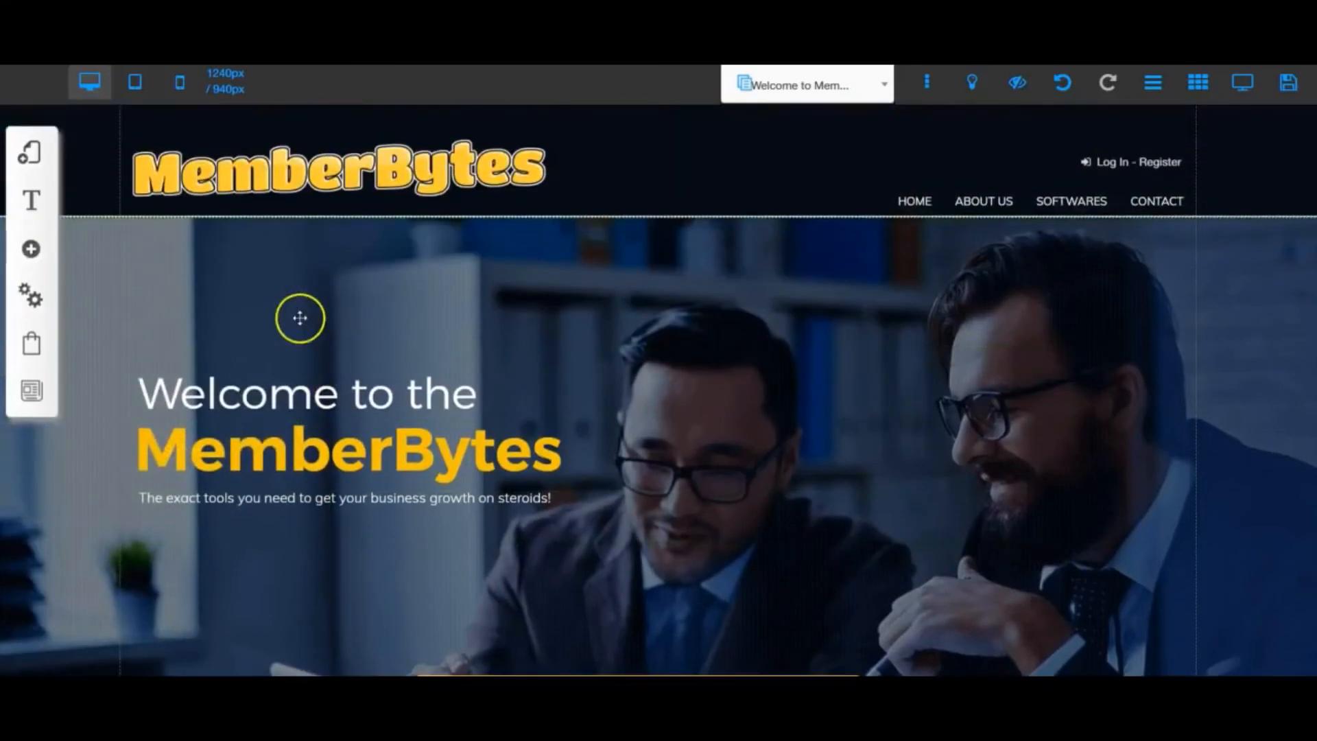
# - Review the site's Settings and SEO options, from GDPR Configuration down to Manage Action counters, and close the list
pyautogui.click(31, 297)
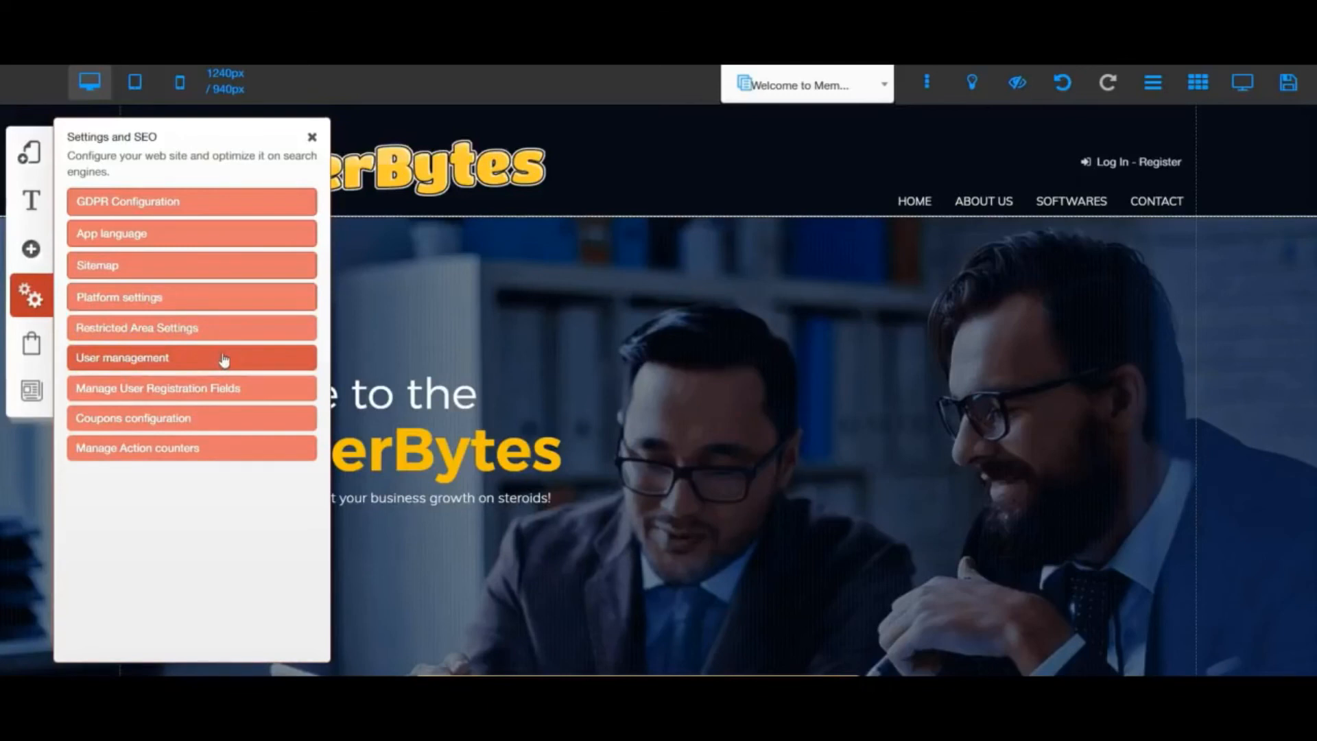
pyautogui.click(93, 396)
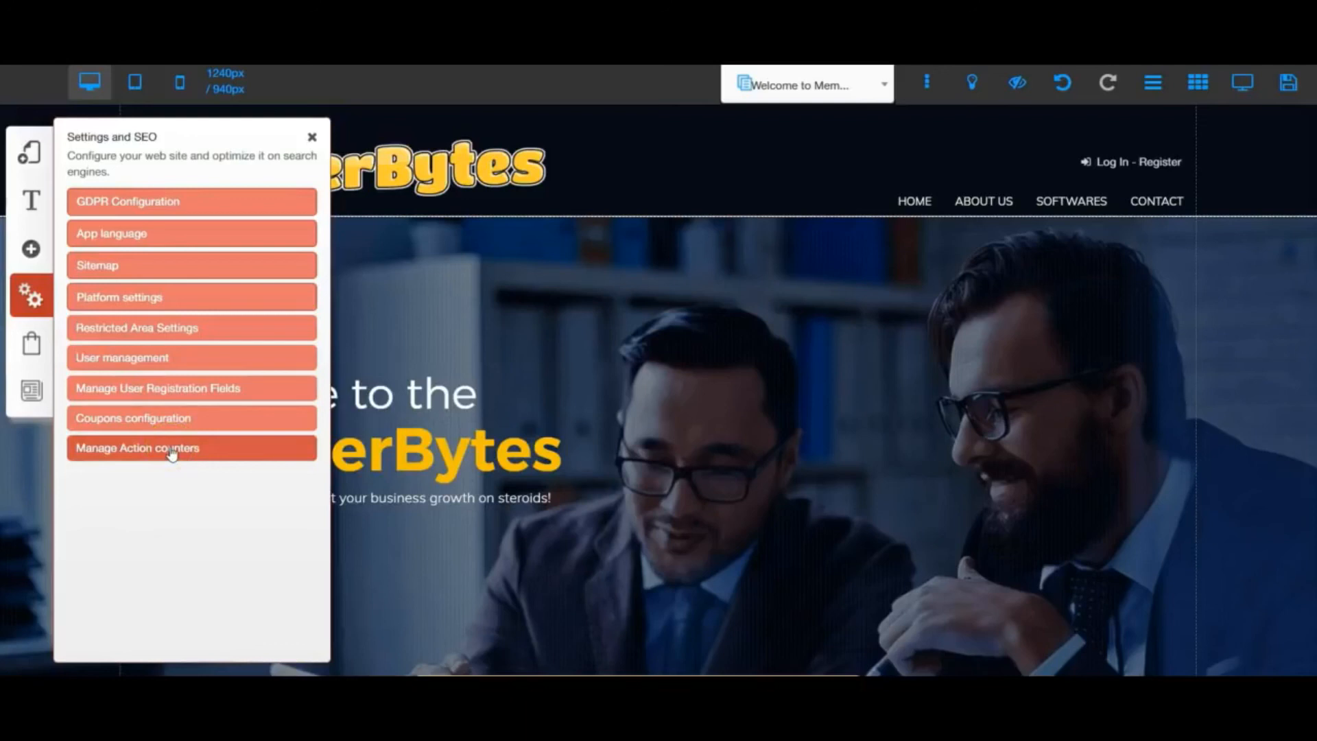
pyautogui.click(30, 344)
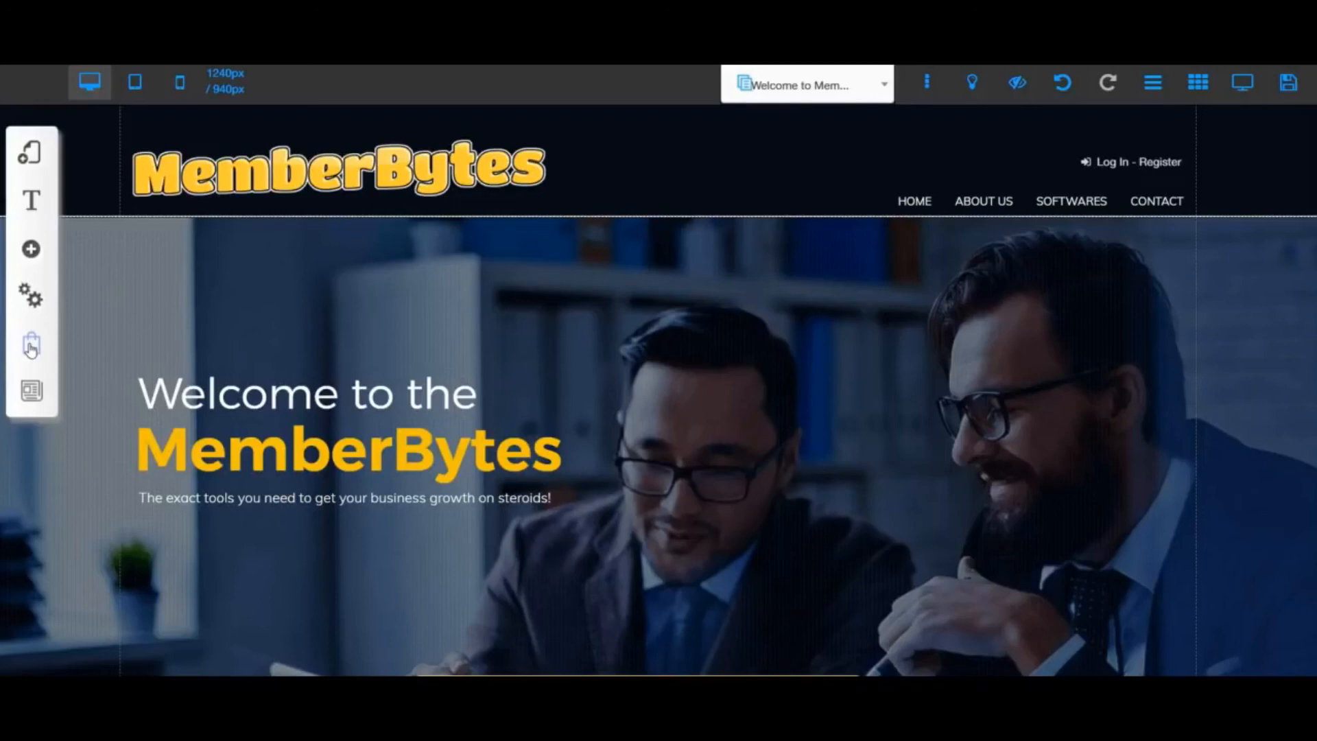
# - Look through the Checkout options, from Payment Manager, Offer Manager and Sales Manager to the email managers and Sales Funnel, and close them
pyautogui.click(31, 346)
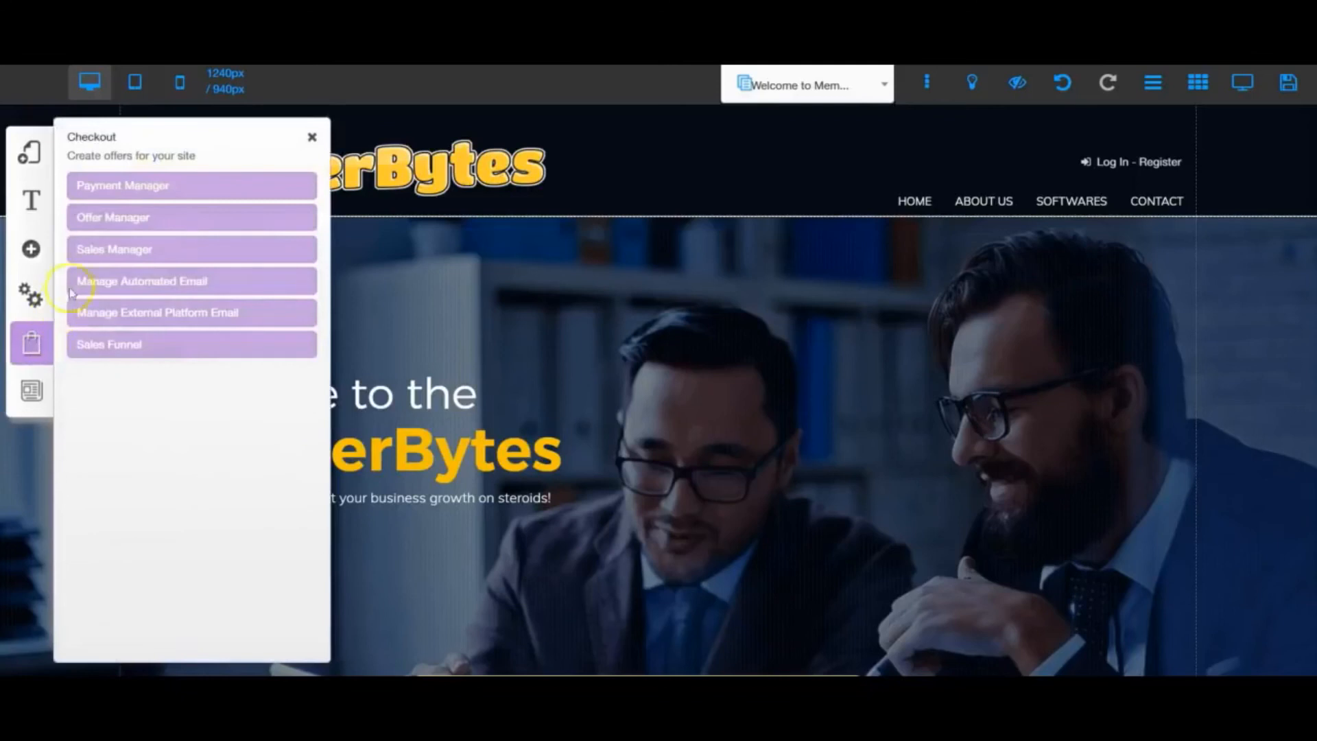
pyautogui.click(102, 188)
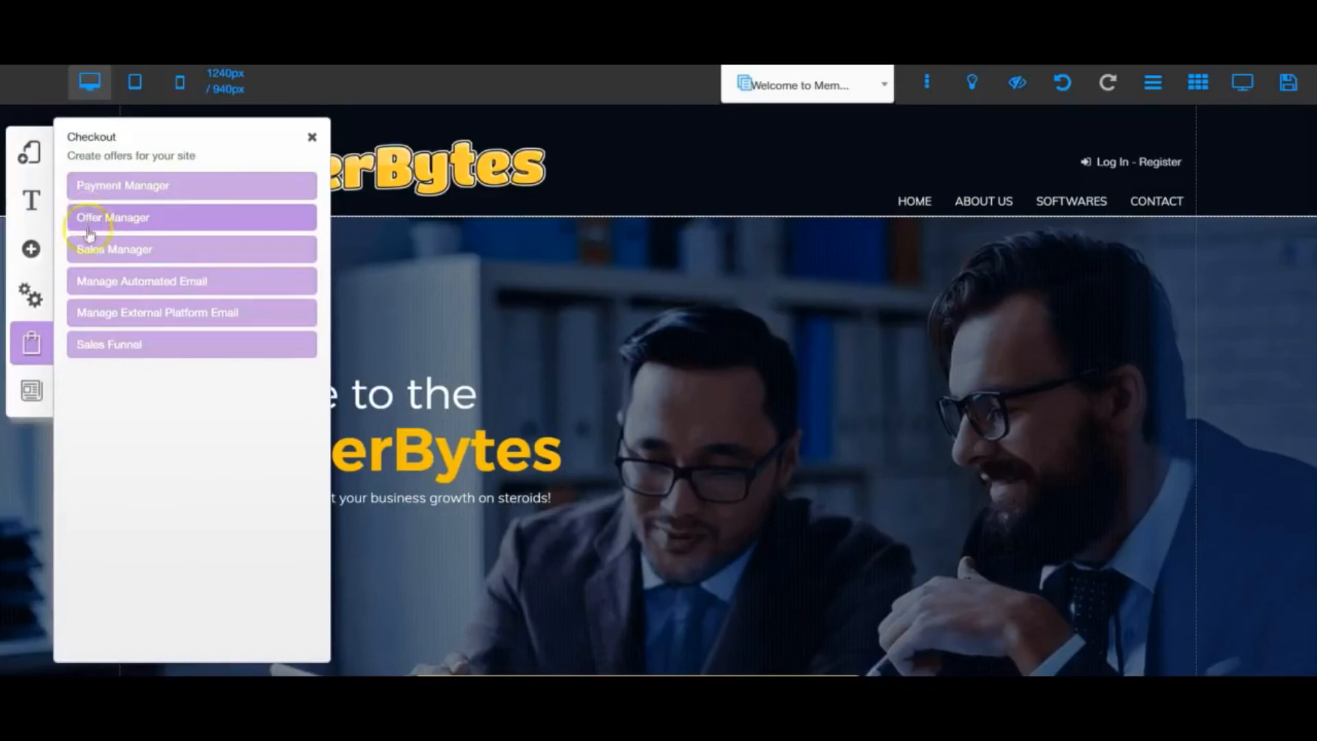
pyautogui.click(193, 251)
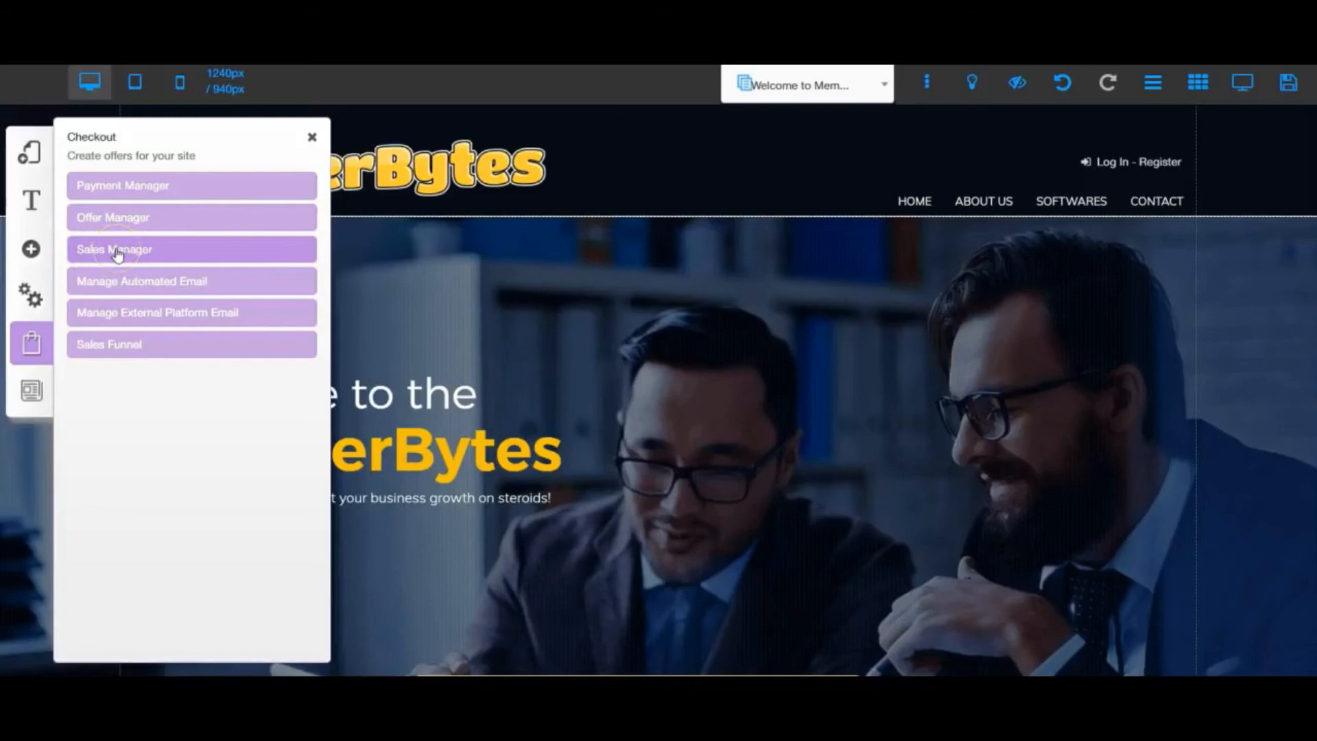
pyautogui.click(111, 283)
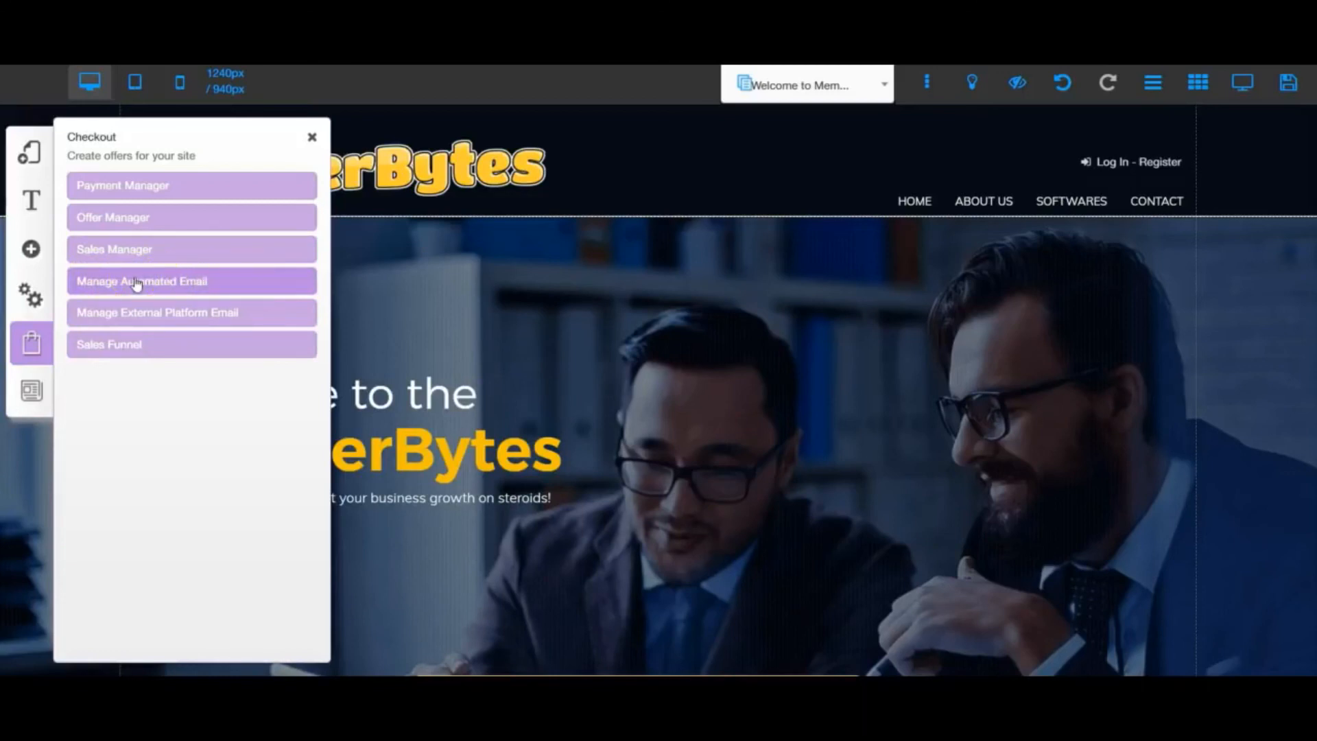
pyautogui.click(107, 318)
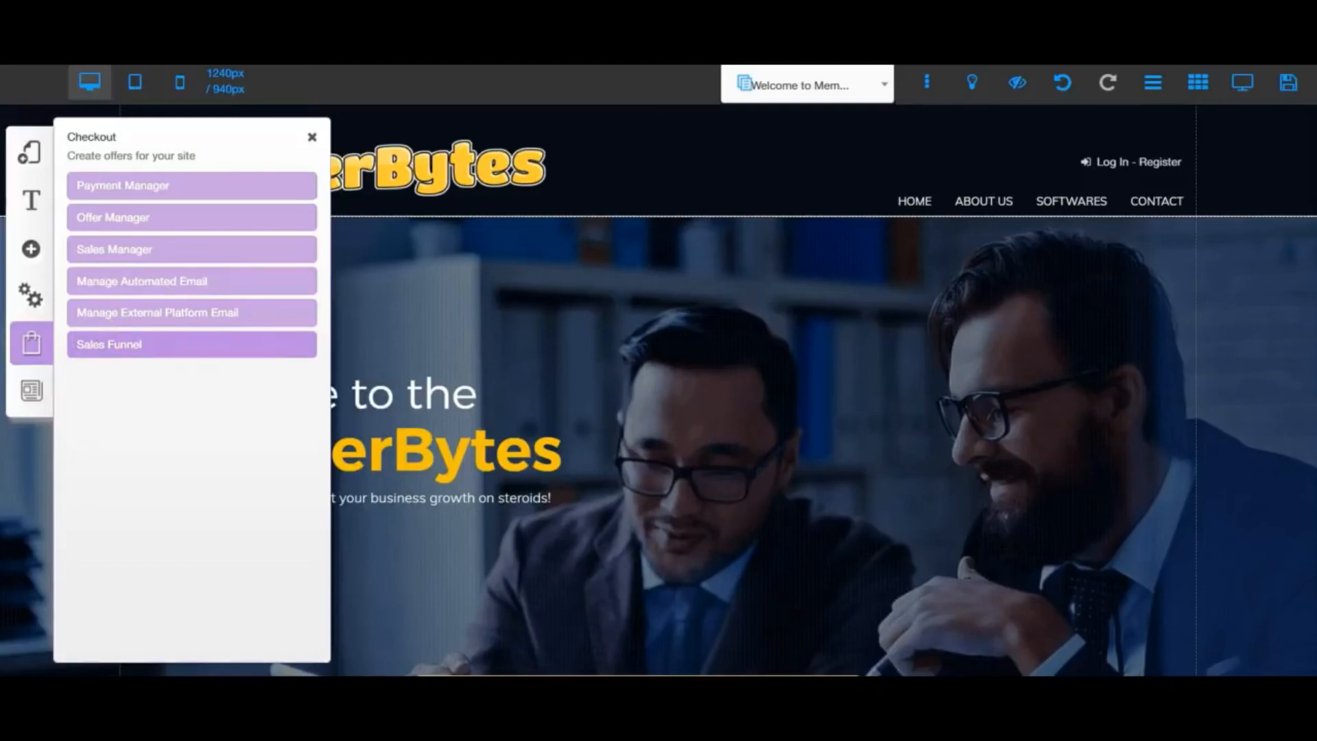
pyautogui.click(29, 343)
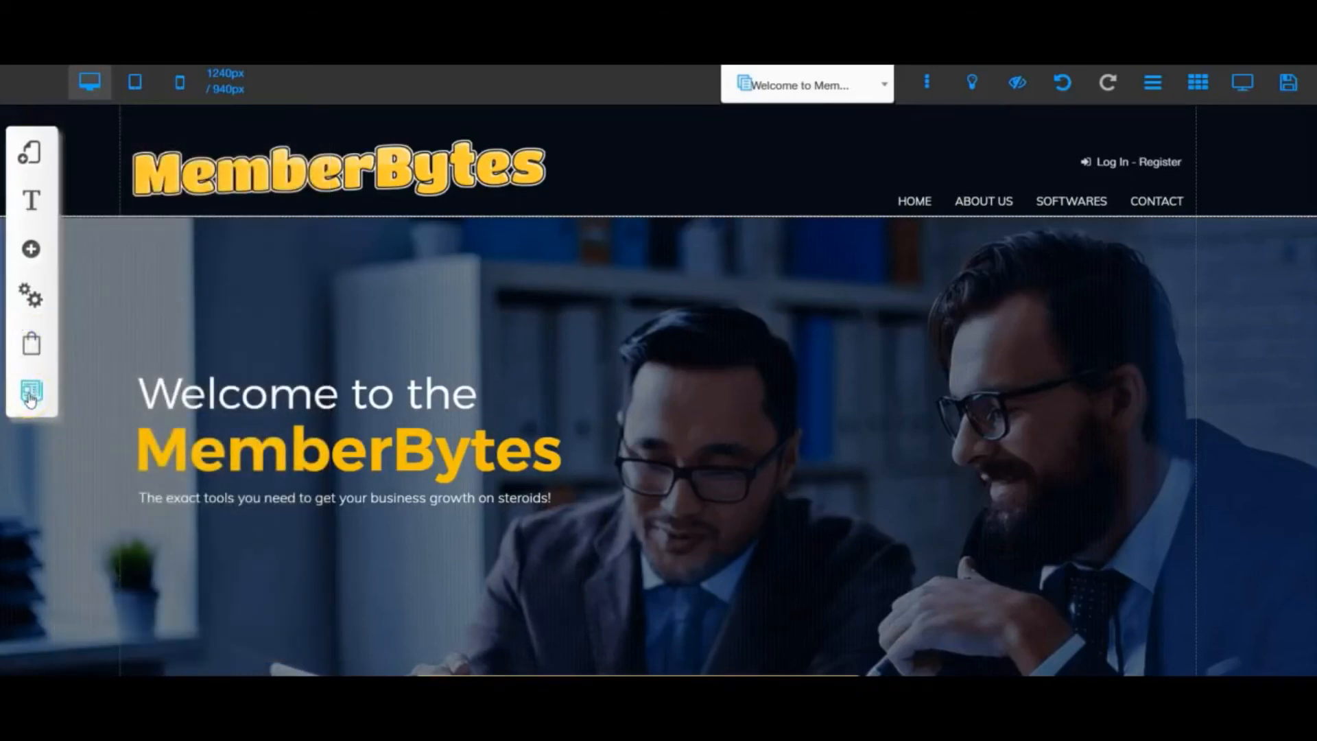
# - Examine the My Blog tool with its Add Blog option, and close it without adding a blog
pyautogui.click(30, 395)
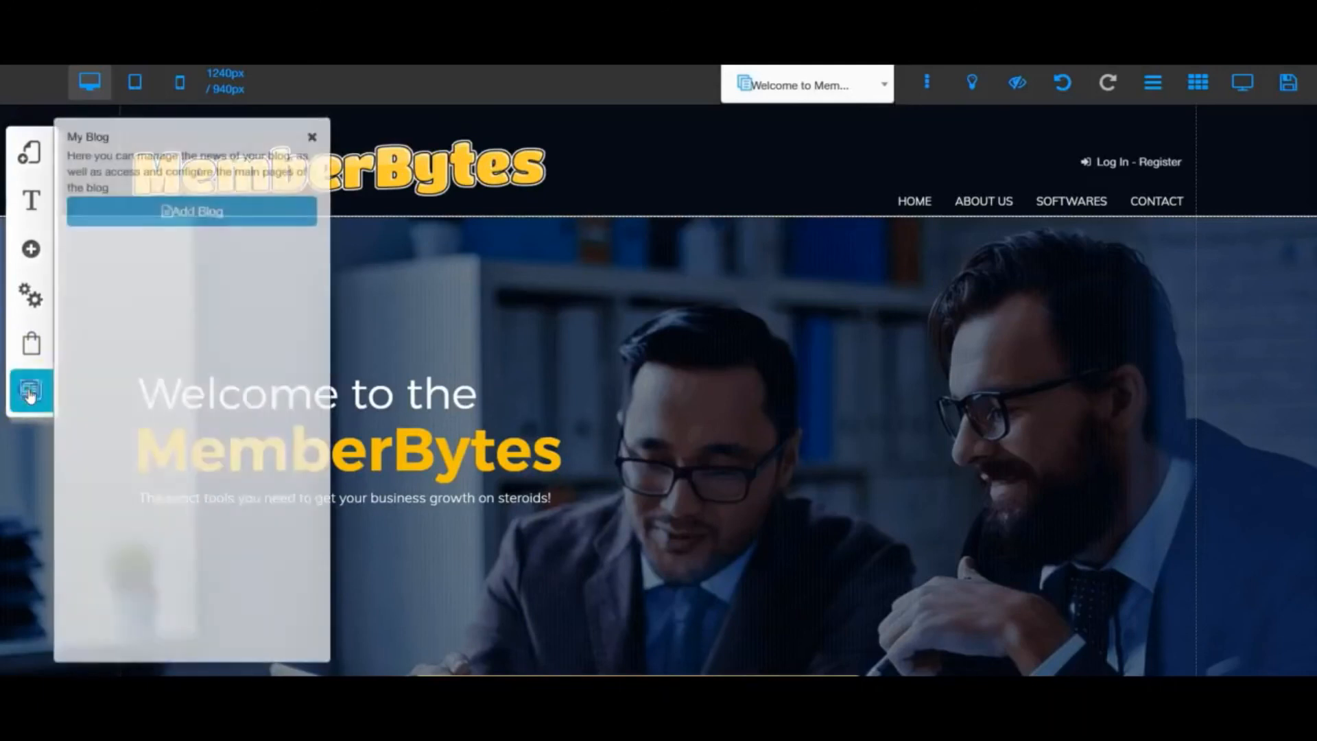
pyautogui.click(108, 229)
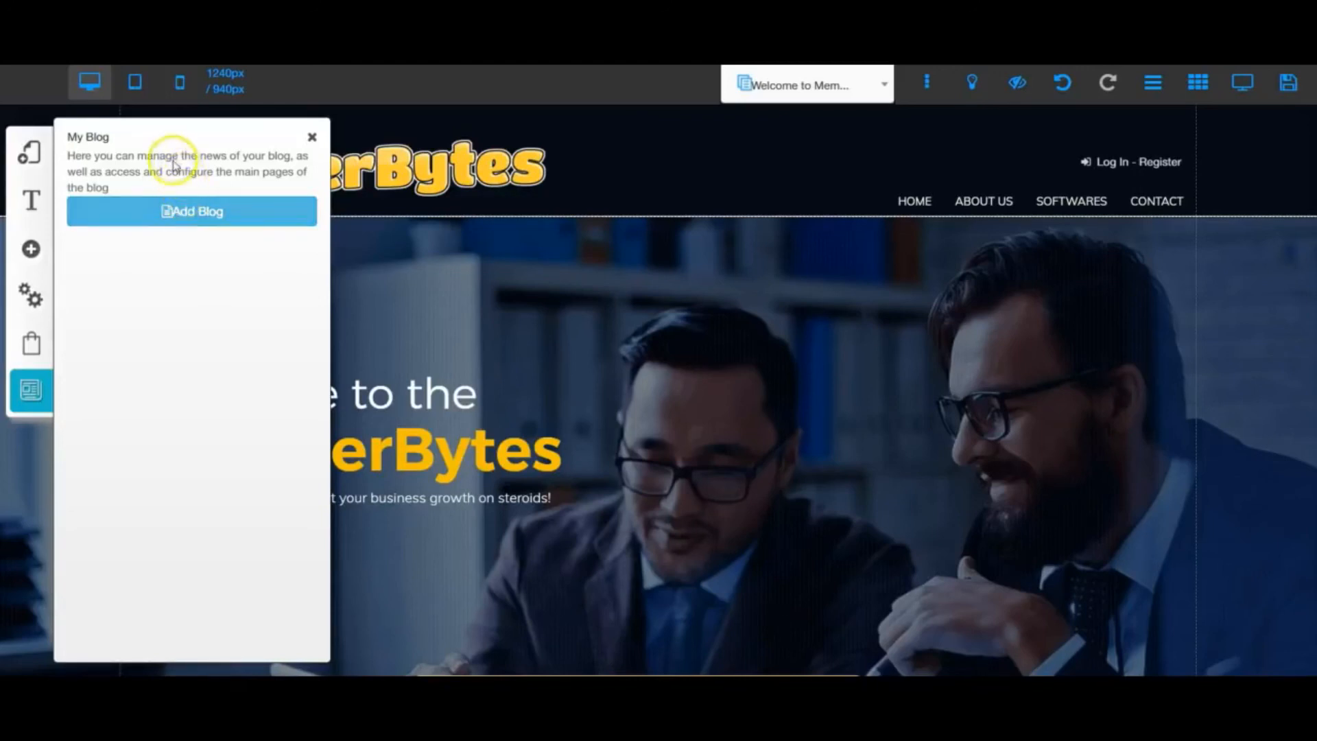
pyautogui.click(310, 138)
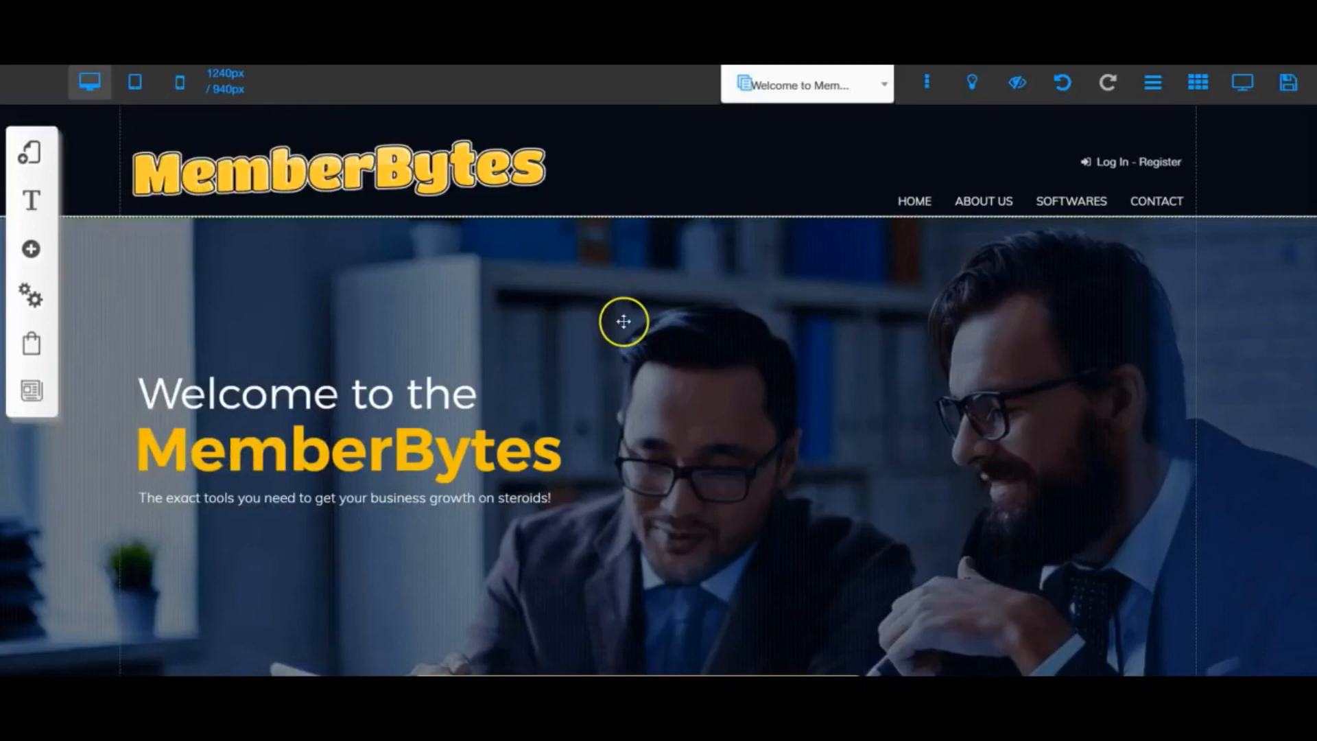